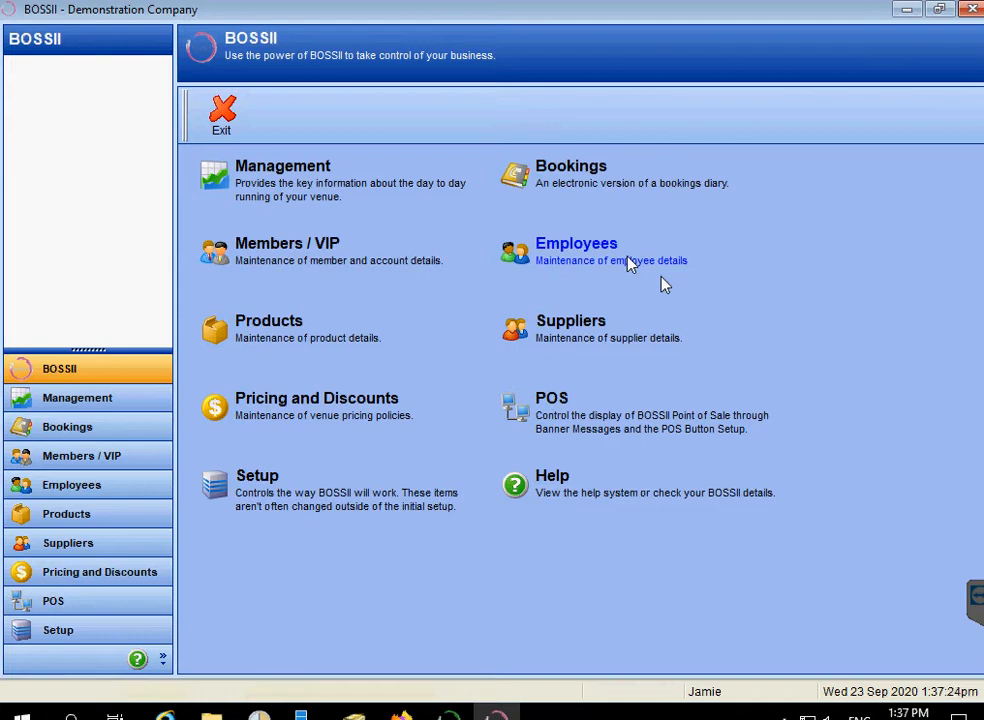
# Open the Bookings area and its View Bookings calendar.
pyautogui.click(587, 187)
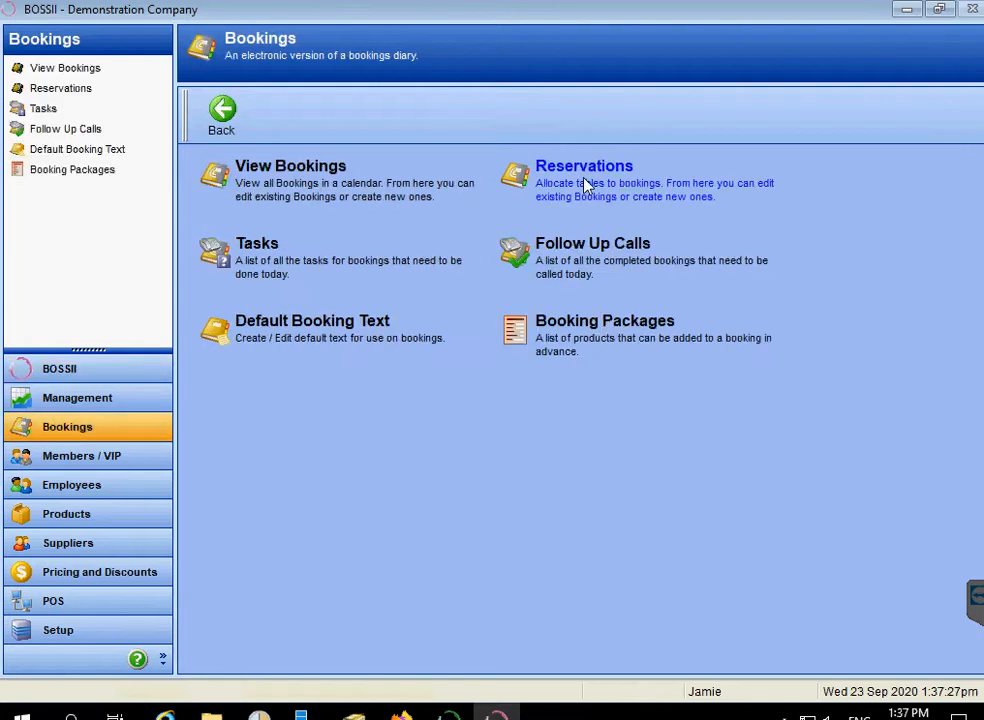
pyautogui.click(285, 172)
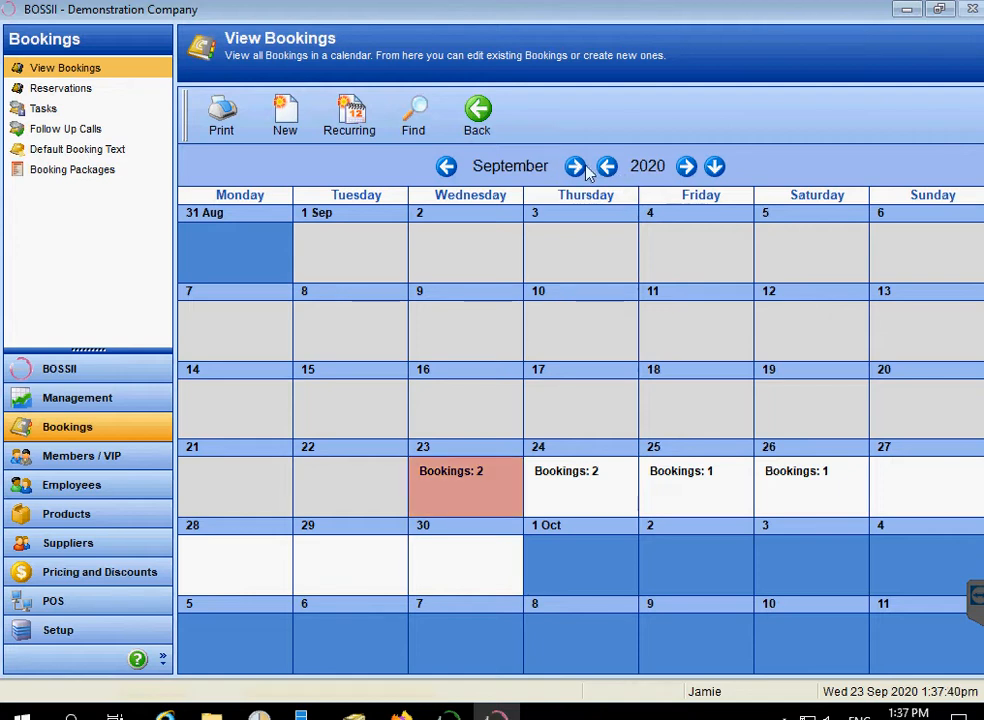
# Open Wednesday 23 September 2020's day list and start a new booking.
pyautogui.doubleClick(479, 487)
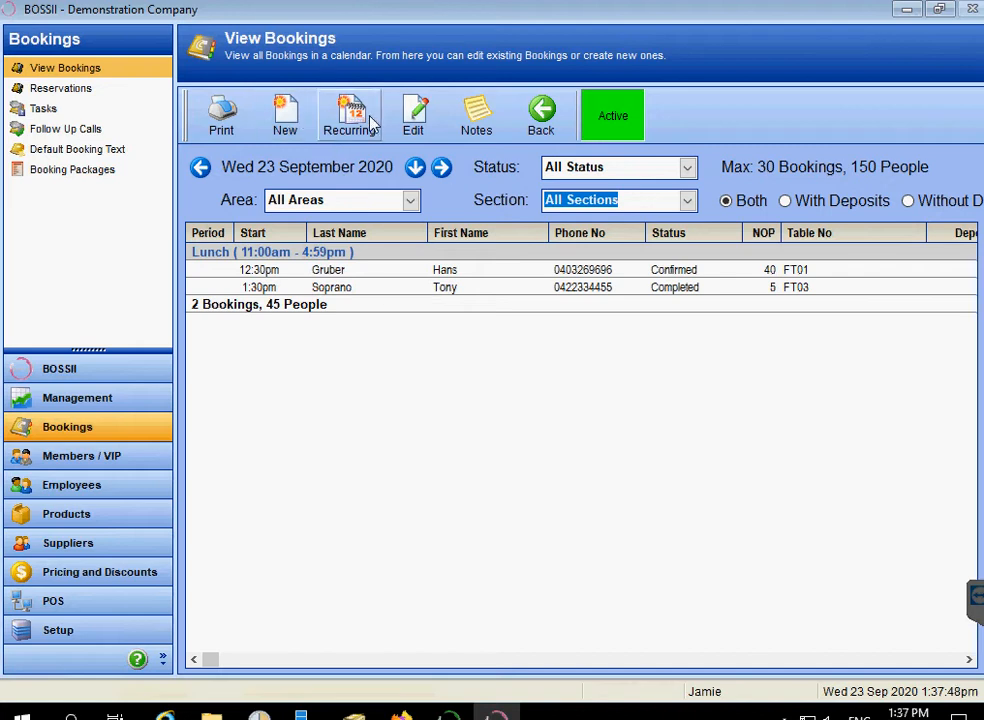
pyautogui.click(290, 115)
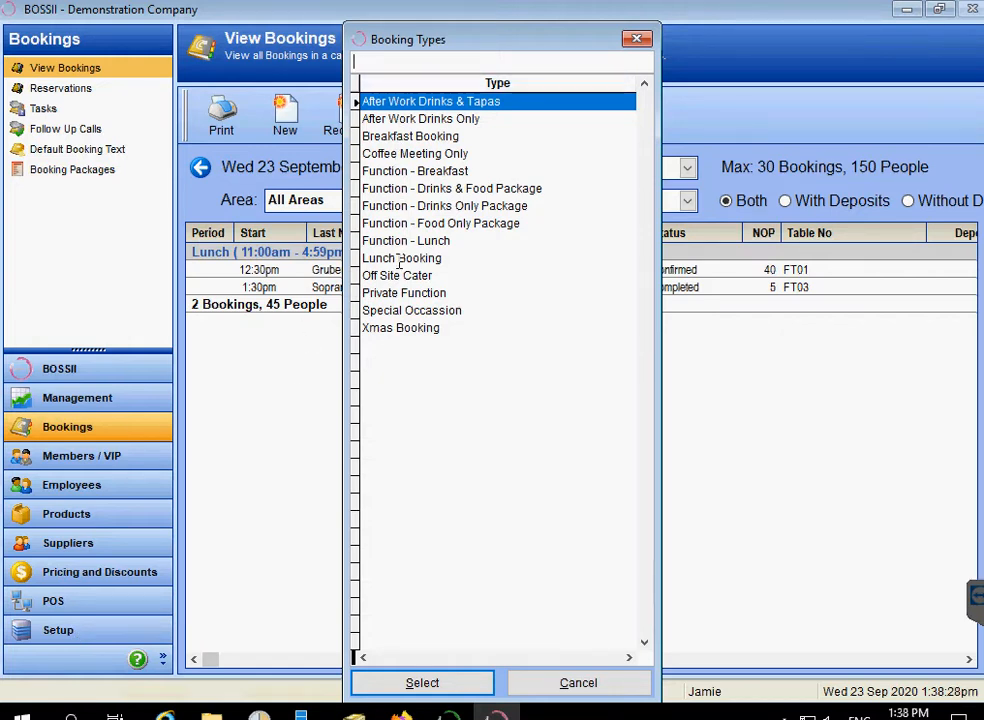
# Make it a Function - Drinks & Food Package booking and auto-fill the customer from their contact phone number.
pyautogui.doubleClick(443, 189)
pyautogui.click(345, 225)
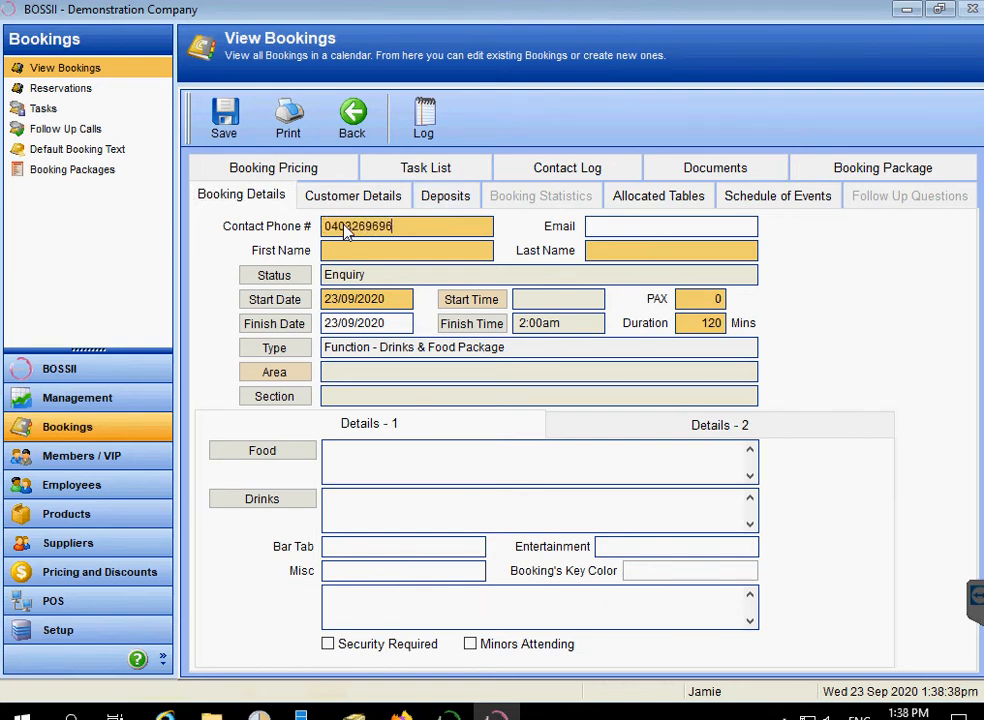
pyautogui.press('Tab')
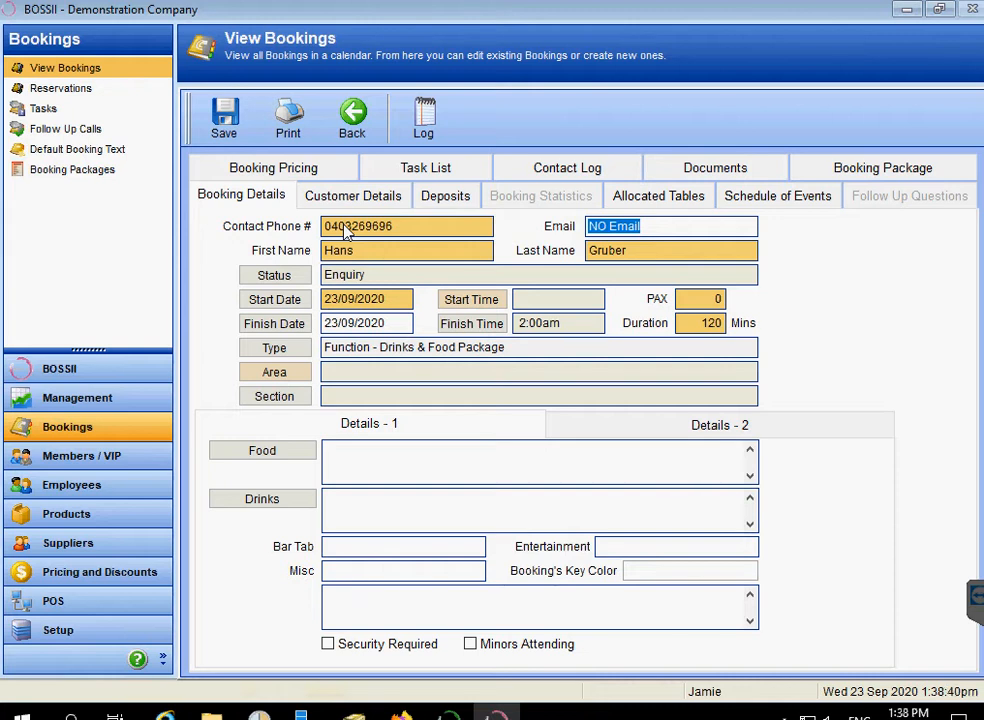
pyautogui.click(366, 228)
pyautogui.doubleClick(366, 228)
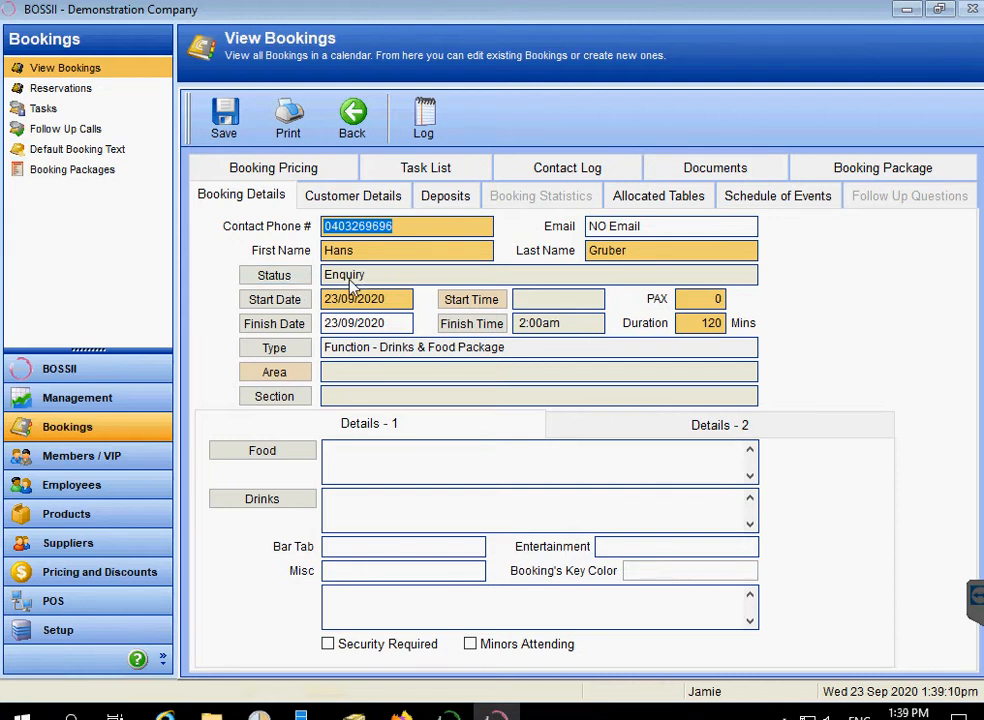
# Set the booking status to Confirmed with a 2:00pm start time.
pyautogui.click(284, 280)
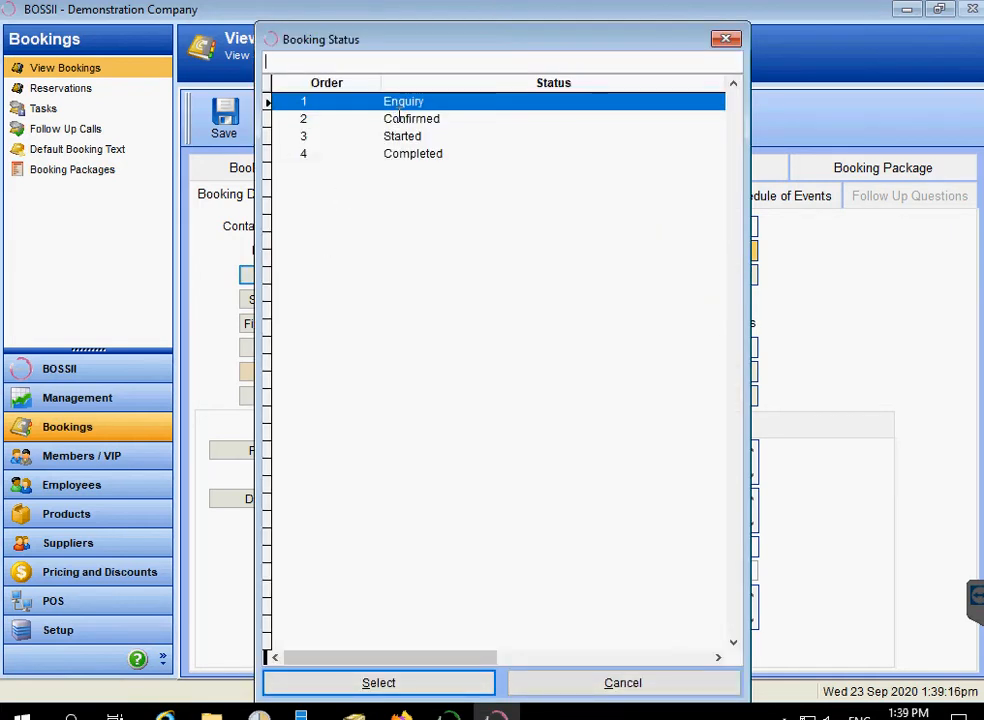
pyautogui.doubleClick(399, 118)
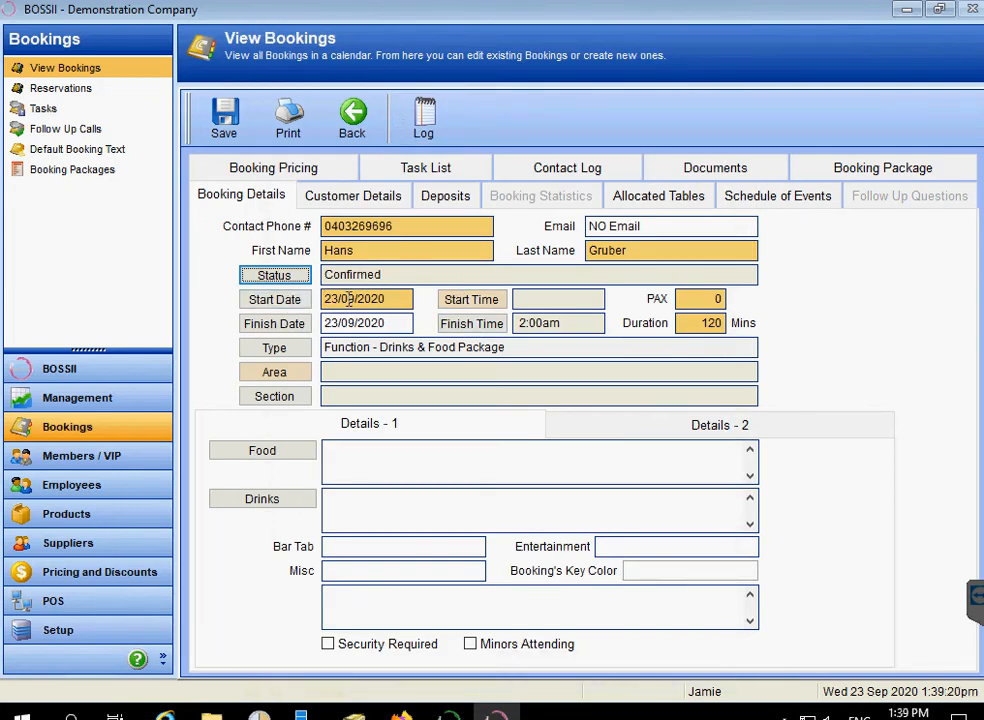
pyautogui.click(490, 304)
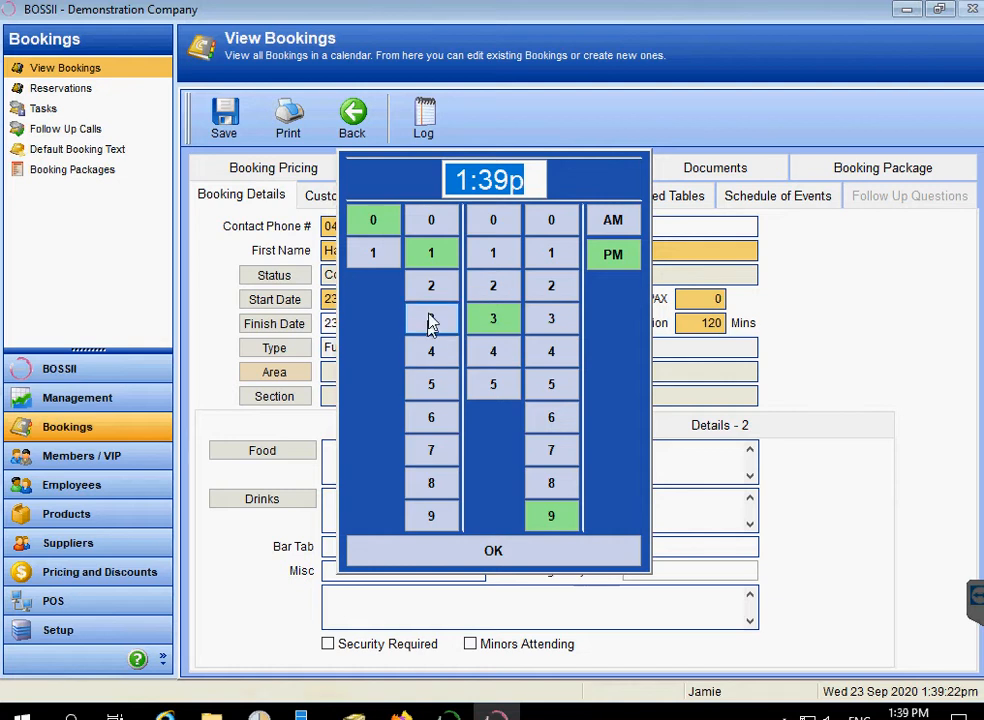
pyautogui.click(432, 287)
pyautogui.click(501, 212)
pyautogui.click(548, 222)
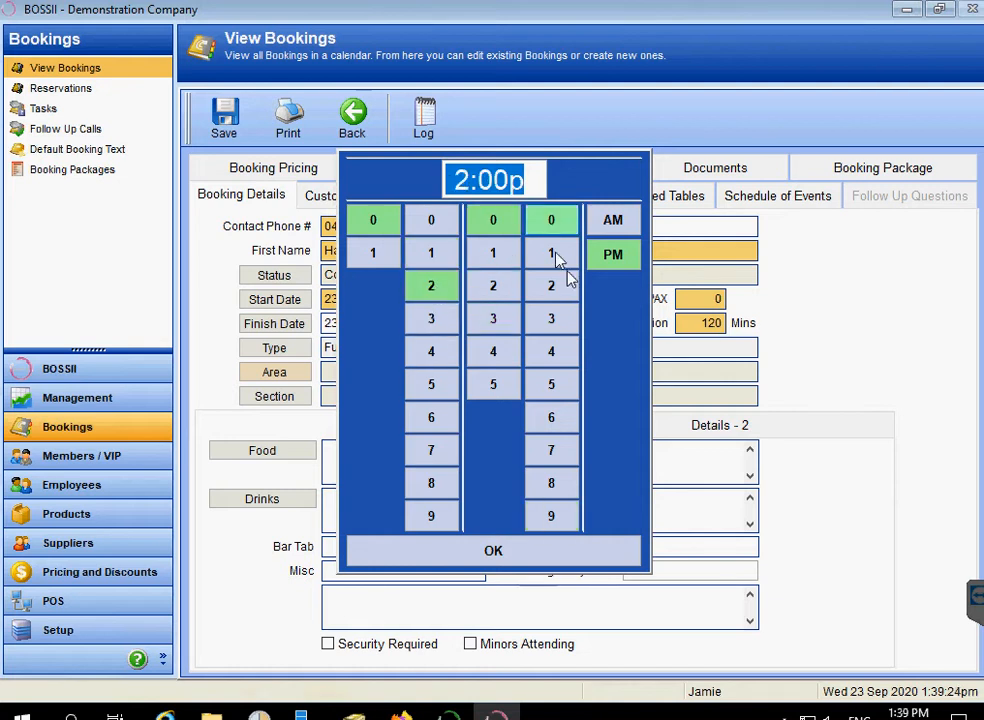
pyautogui.click(548, 558)
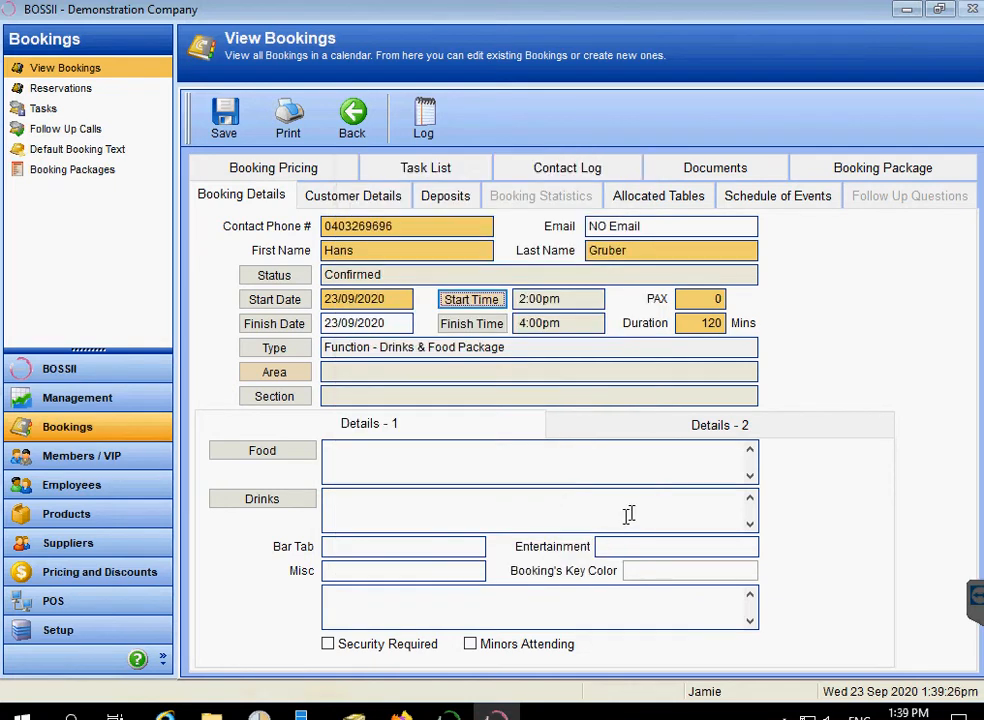
# Set 25 guests, area Functions and section Functions Tables.
pyautogui.click(714, 298)
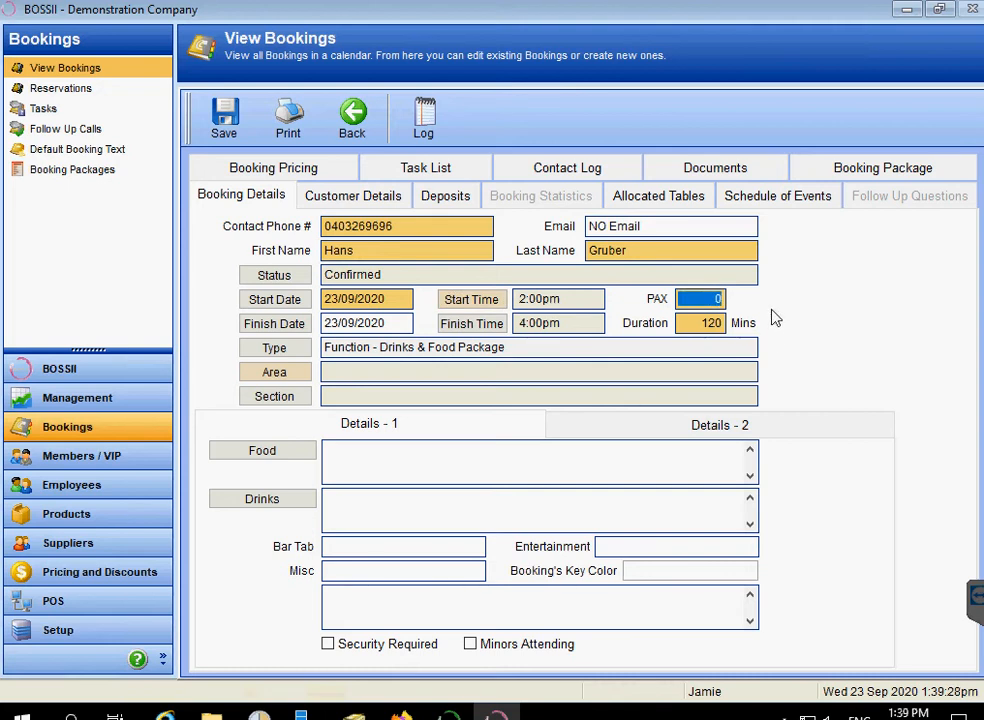
pyautogui.write('25')
pyautogui.press('Tab')
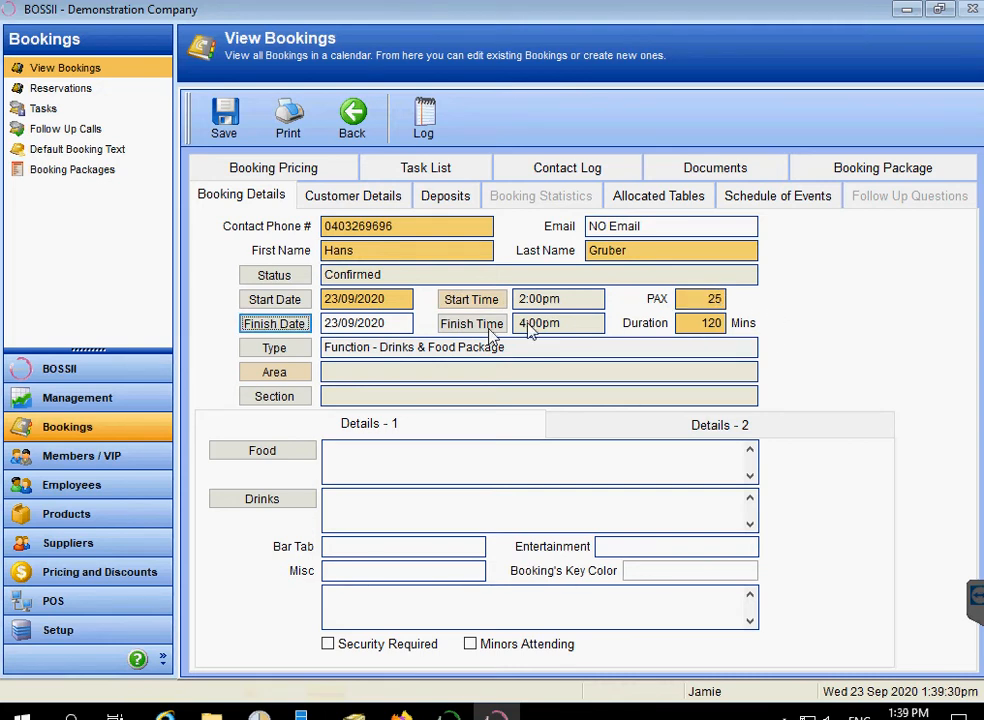
pyautogui.click(301, 373)
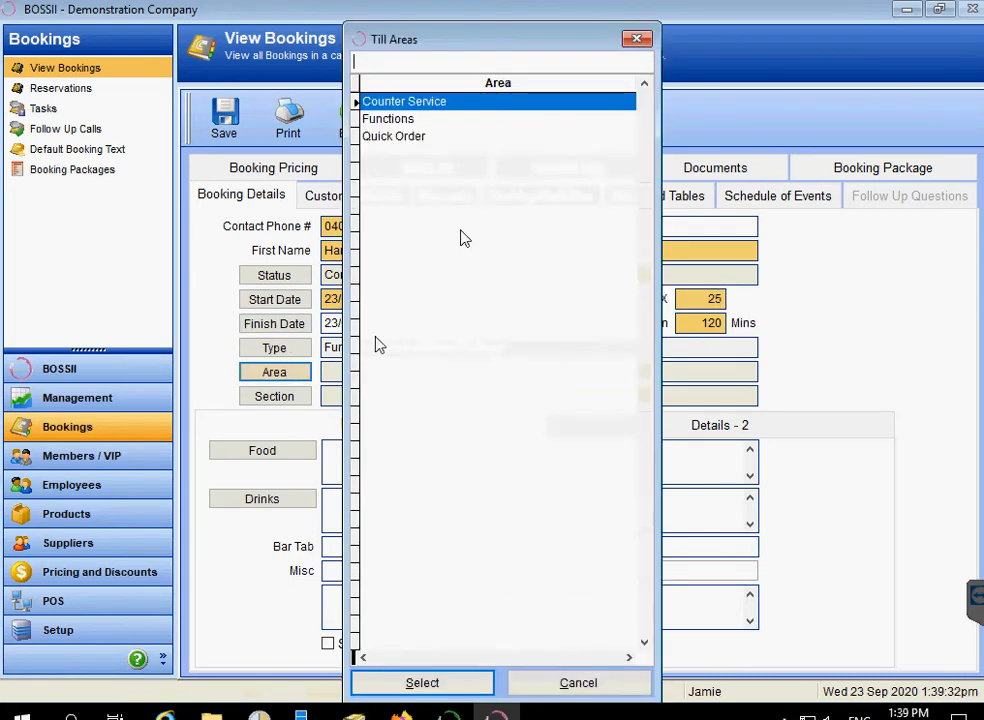
pyautogui.click(405, 118)
pyautogui.doubleClick(405, 118)
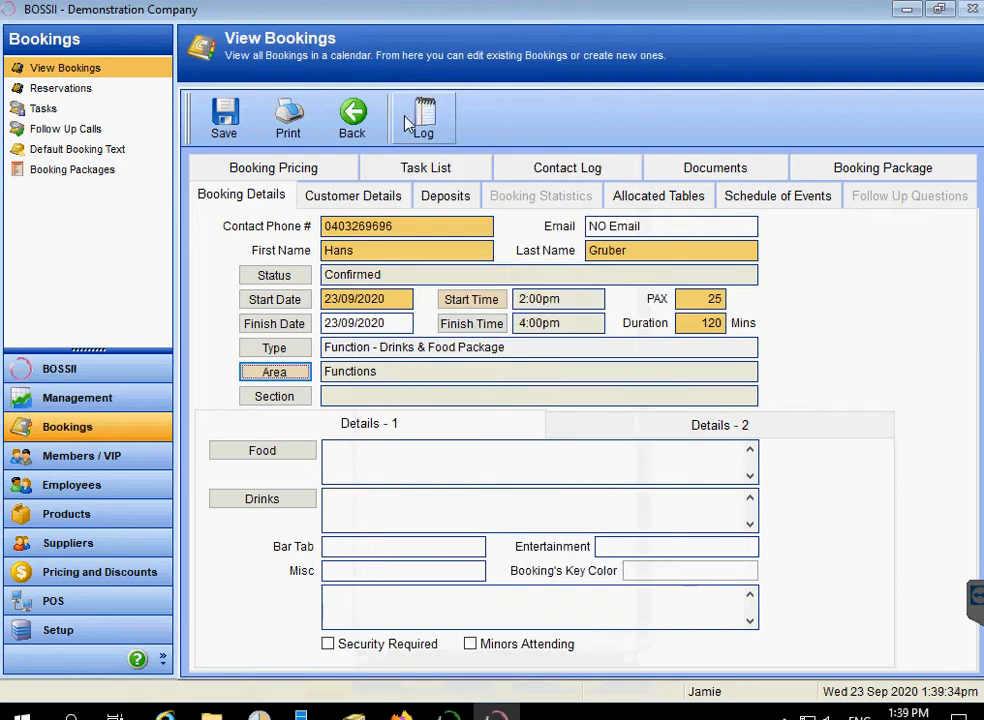
pyautogui.click(284, 398)
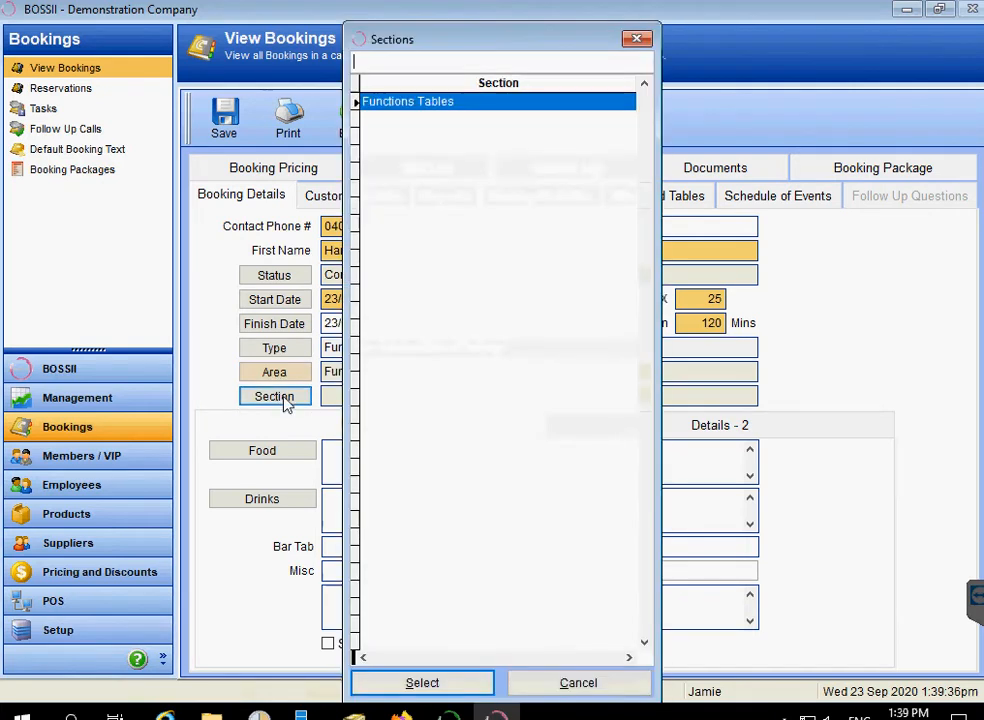
pyautogui.doubleClick(421, 105)
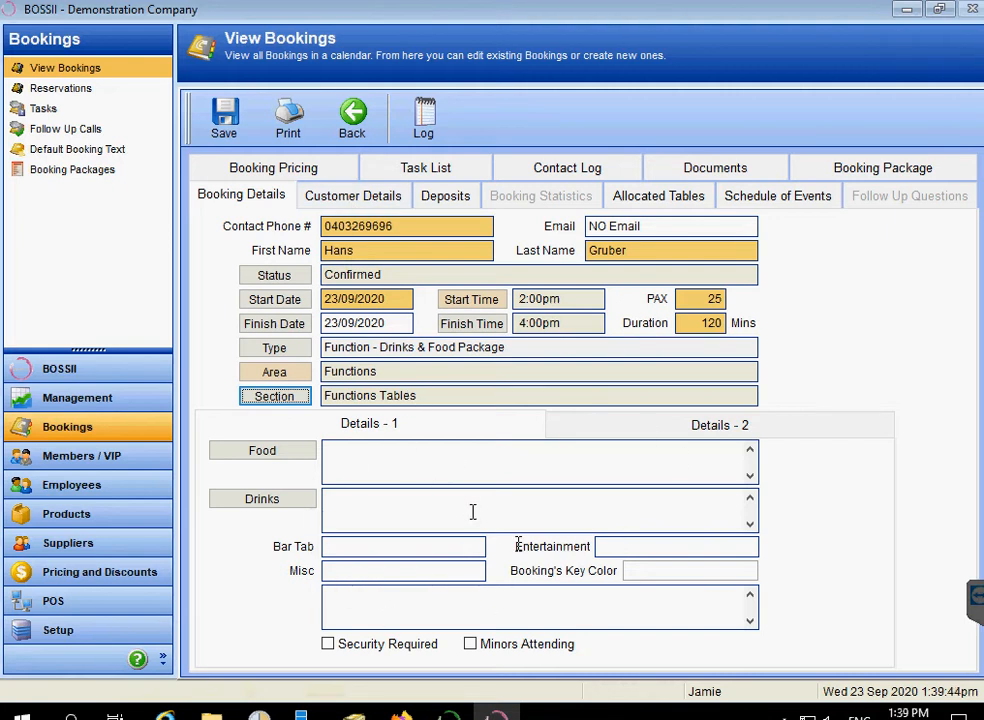
pyautogui.click(347, 200)
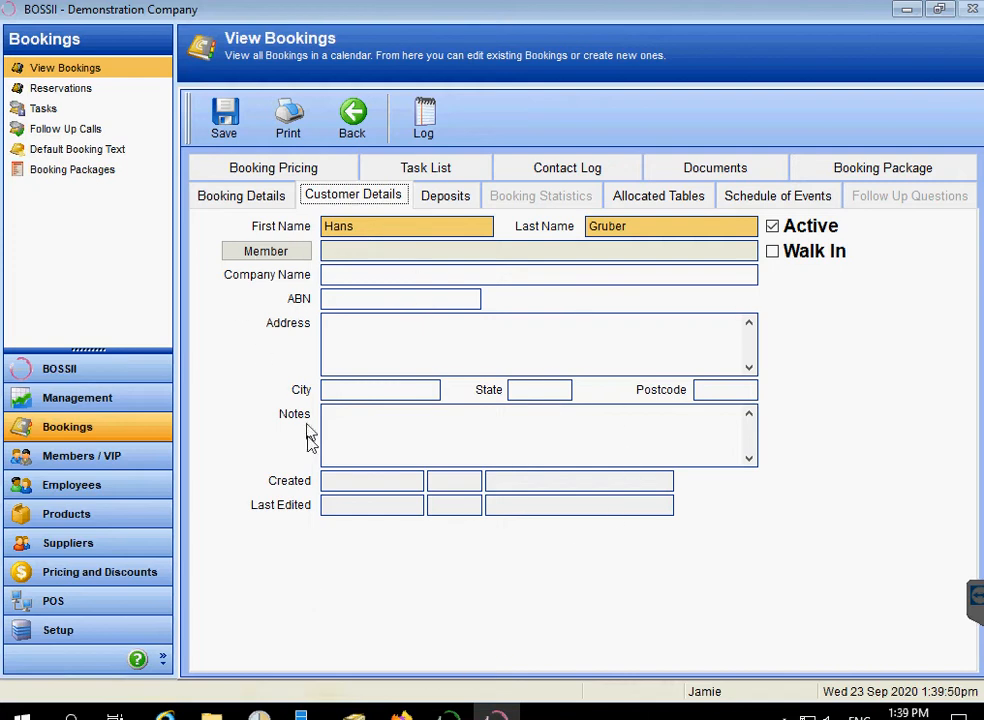
pyautogui.click(447, 198)
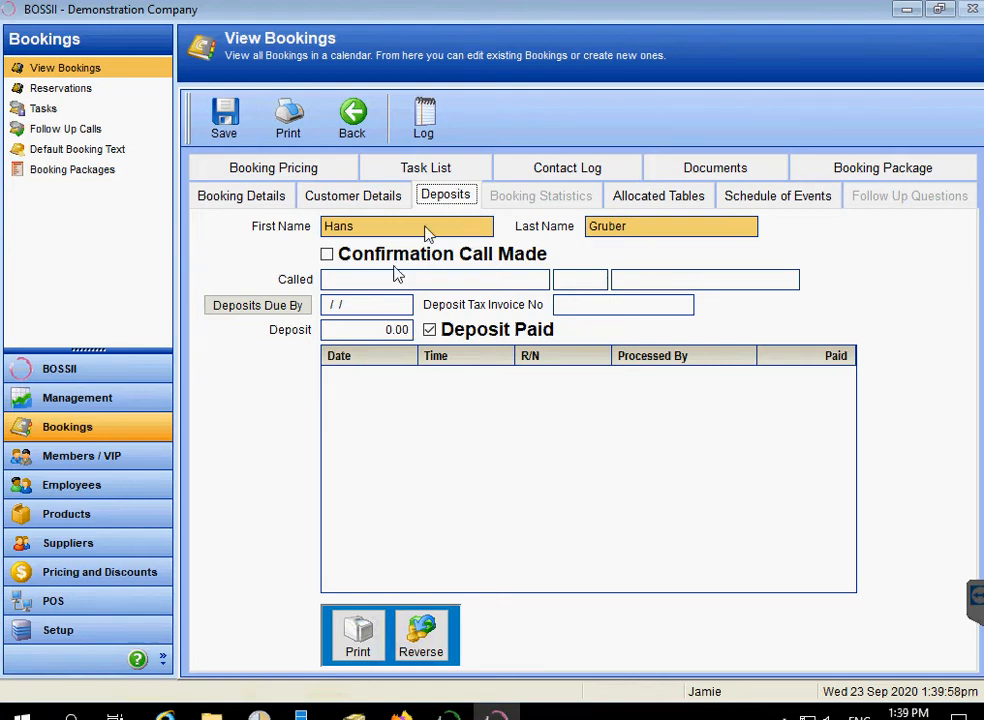
pyautogui.click(230, 197)
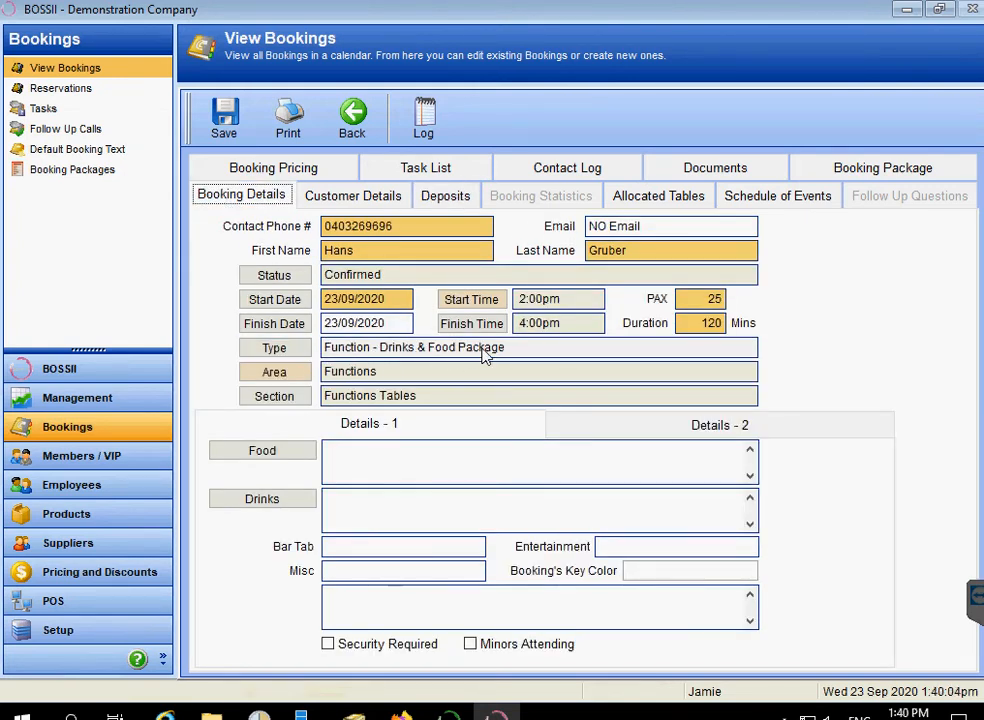
# Enter a 500.00 deposit on the Deposits page and untick Deposit Paid.
pyautogui.click(448, 203)
pyautogui.click(391, 329)
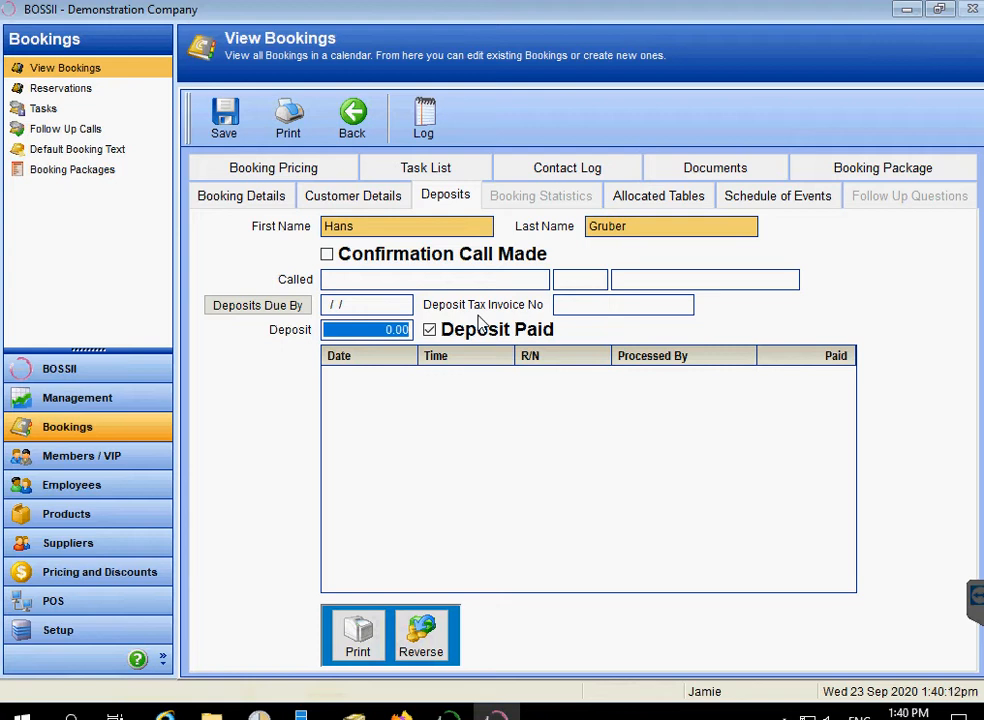
pyautogui.write('500')
pyautogui.click(478, 320)
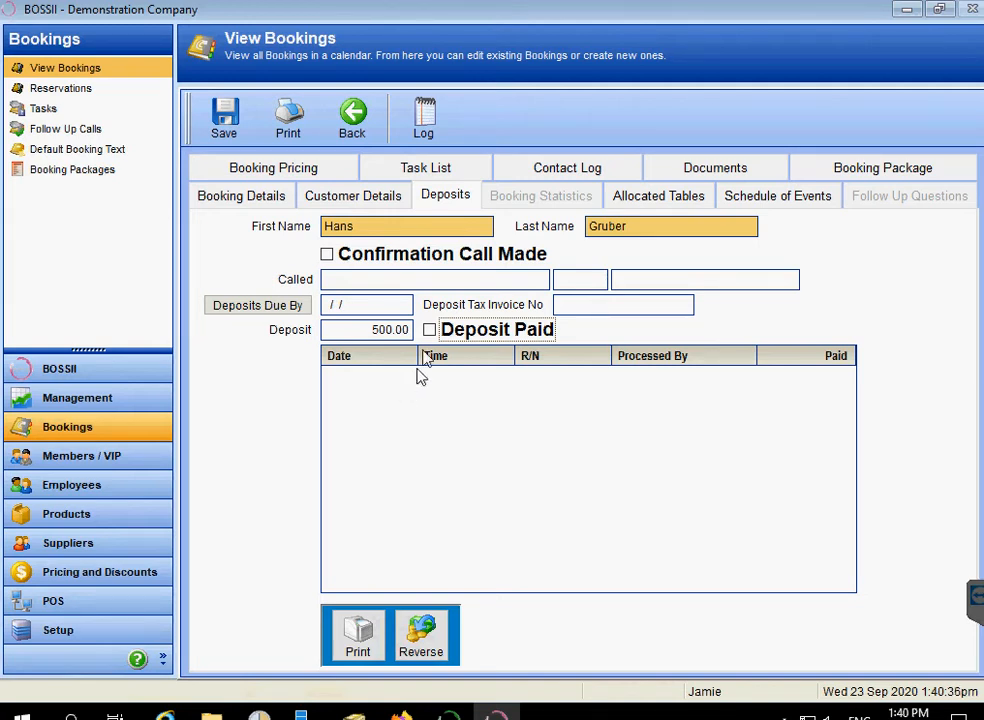
pyautogui.click(380, 330)
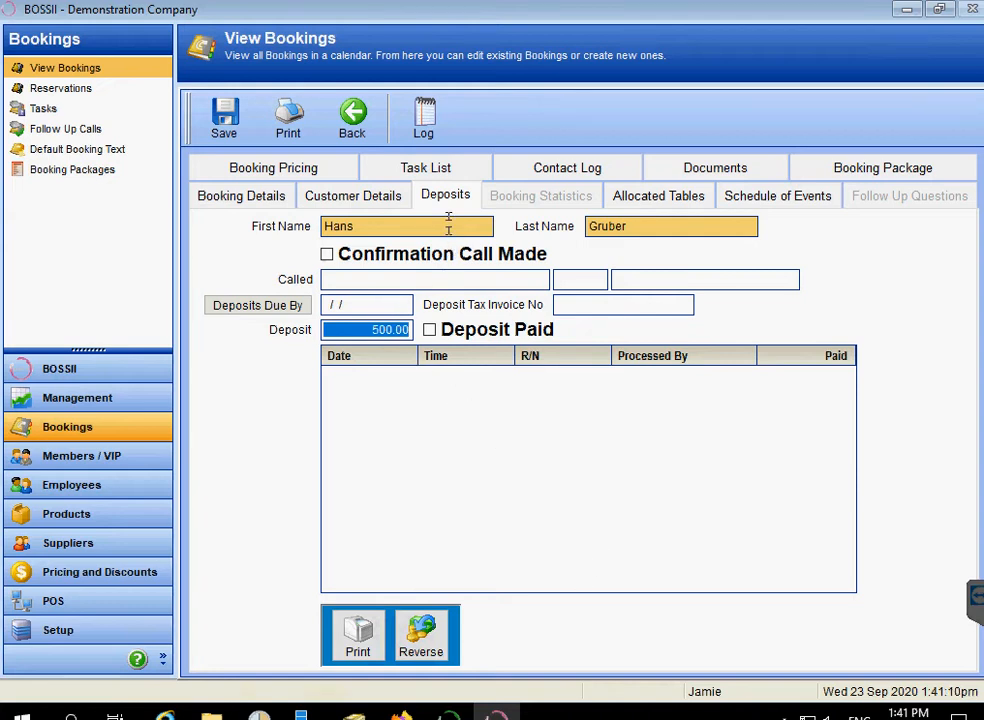
# Allocate table FT01 to the booking and review its schedule and package items.
pyautogui.click(645, 198)
pyautogui.click(677, 290)
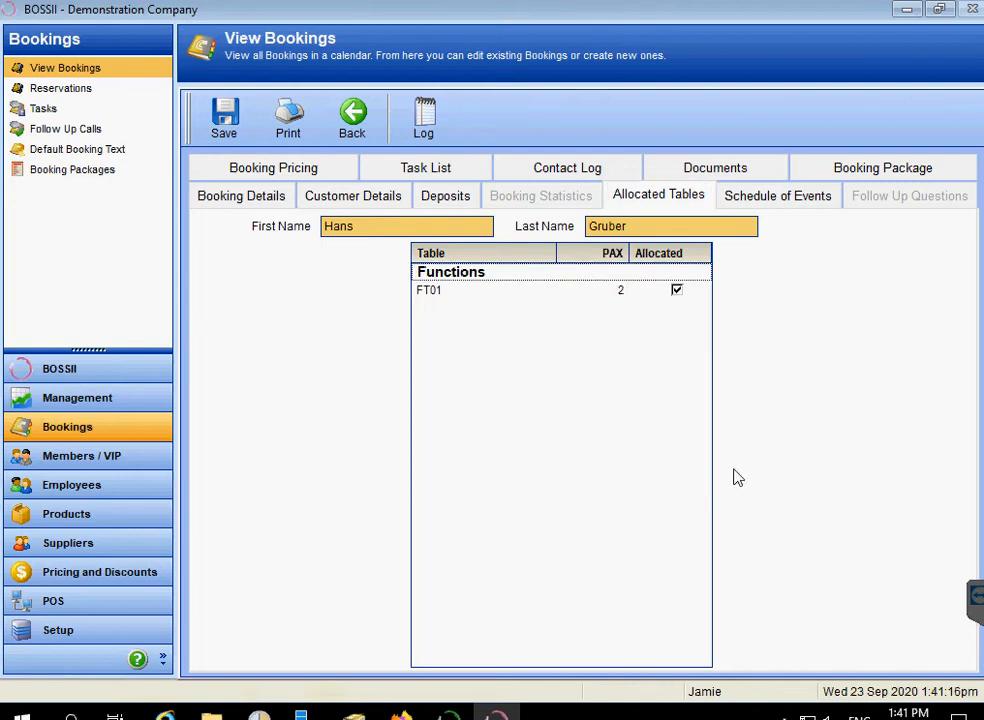
pyautogui.click(766, 200)
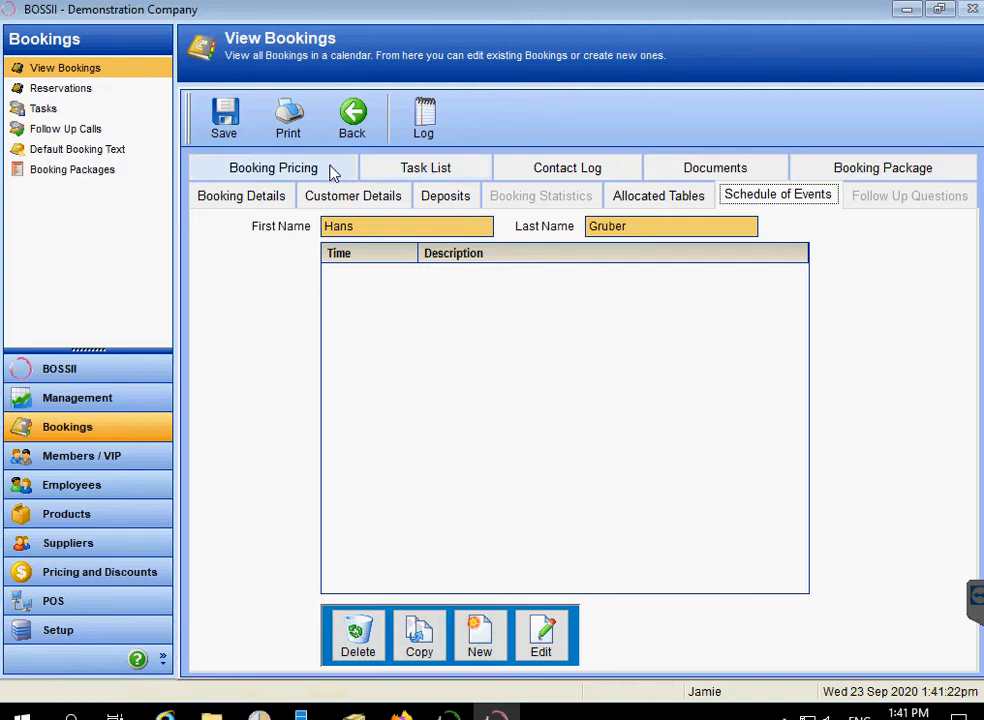
pyautogui.click(826, 178)
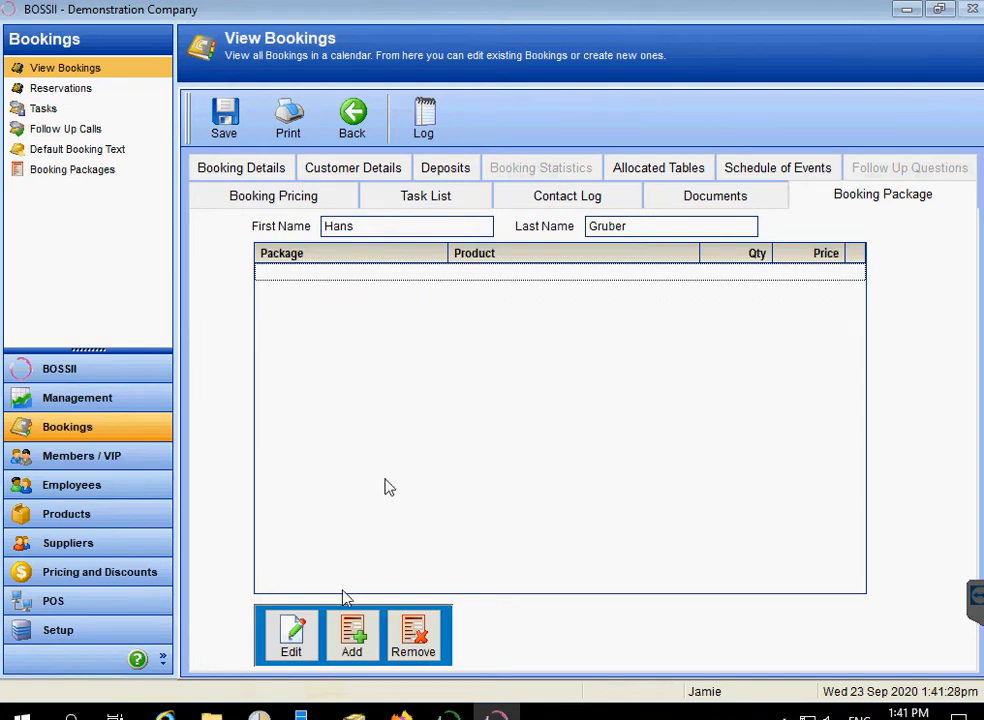
pyautogui.click(356, 643)
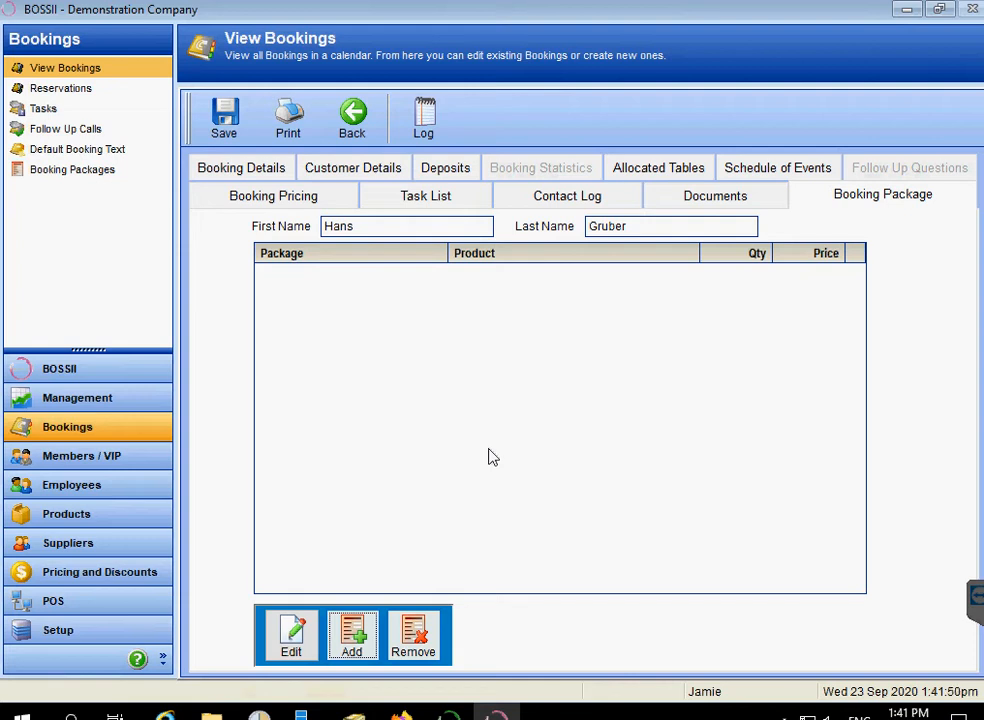
# Browse the Documents, Contact Log and Task List pages, reaching the Booking Pricing product tree.
pyautogui.click(683, 199)
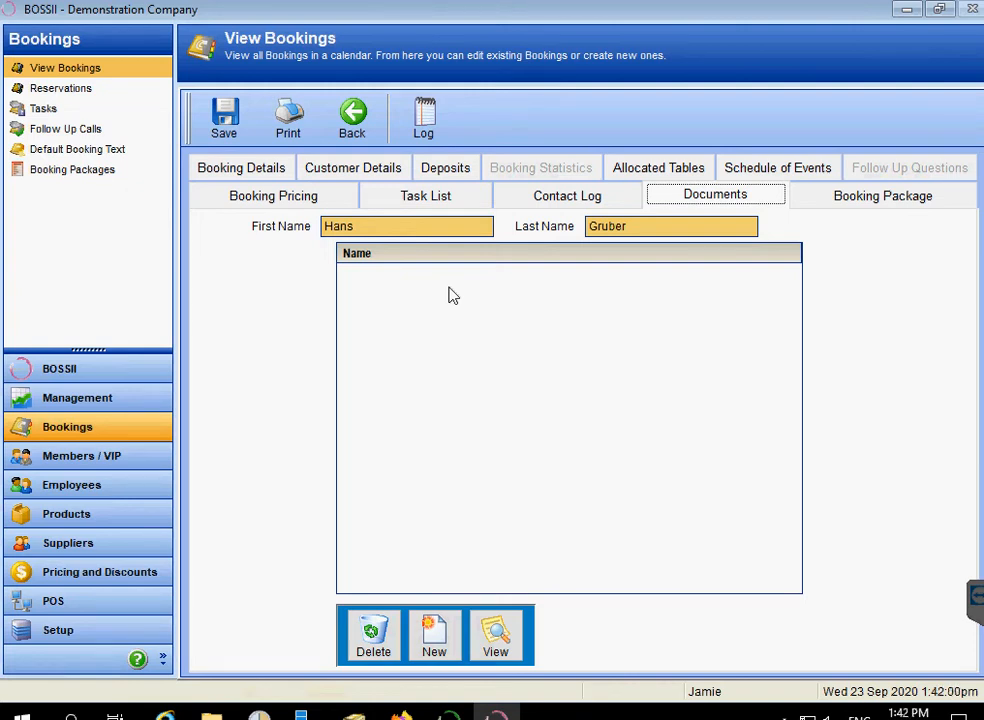
pyautogui.click(553, 200)
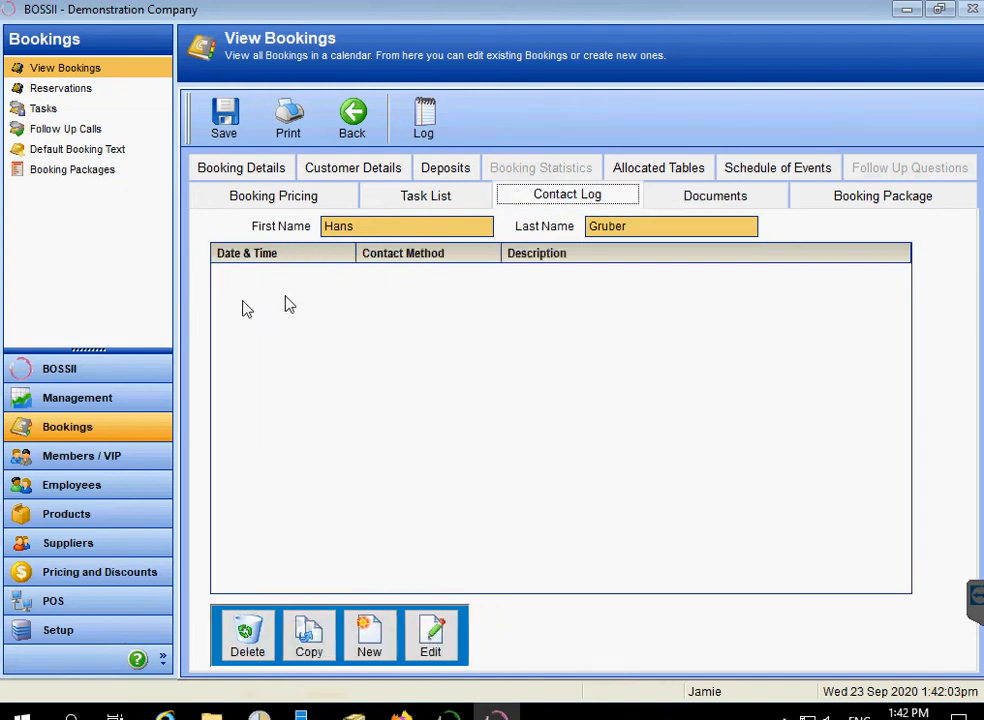
pyautogui.click(433, 199)
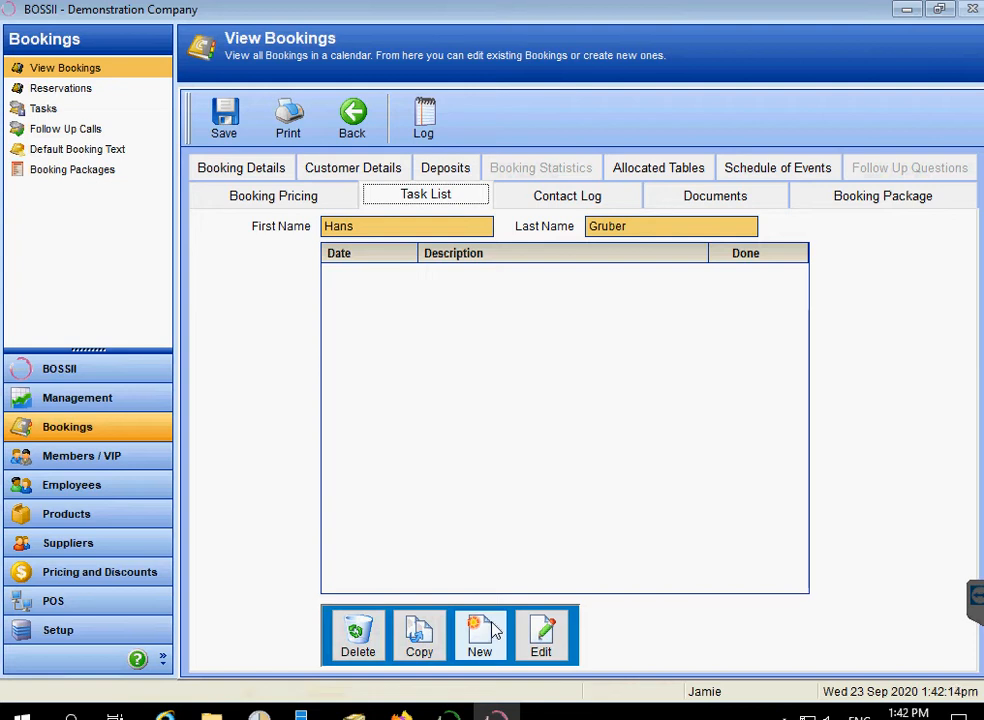
pyautogui.click(258, 197)
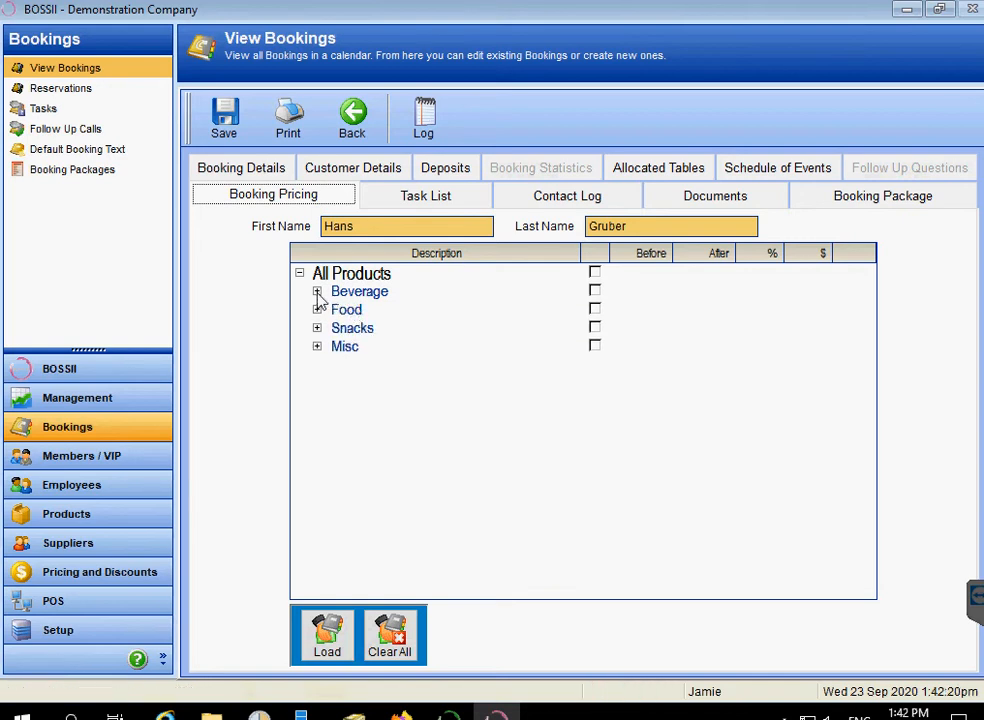
# Expand Beverage > Spirits > House Spirits and tick House Spirits for booking pricing.
pyautogui.click(317, 292)
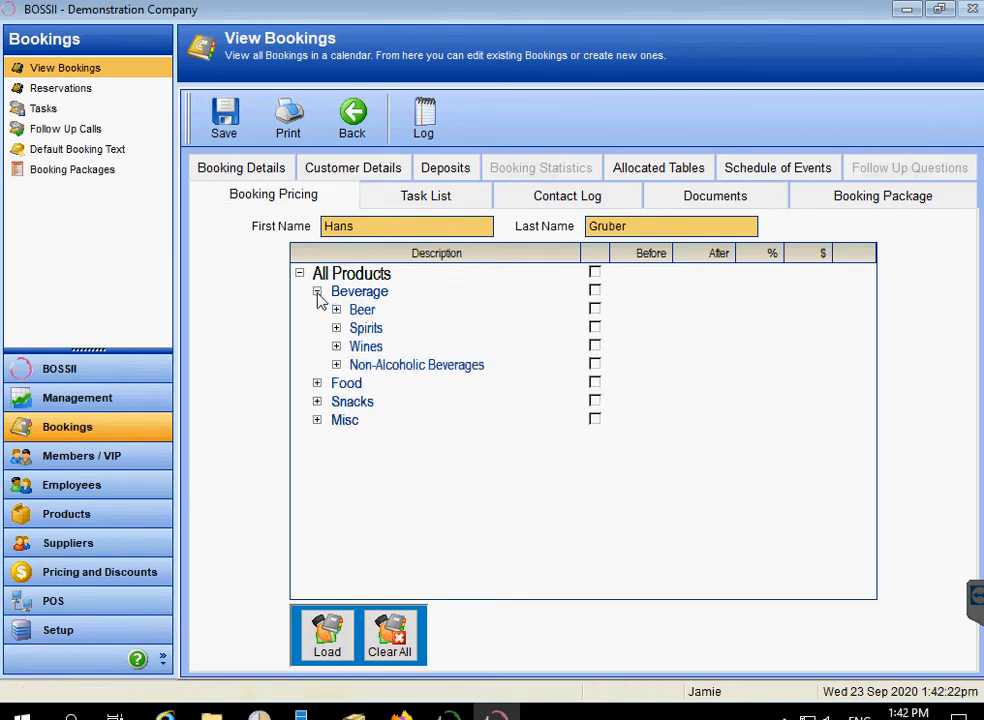
pyautogui.click(337, 328)
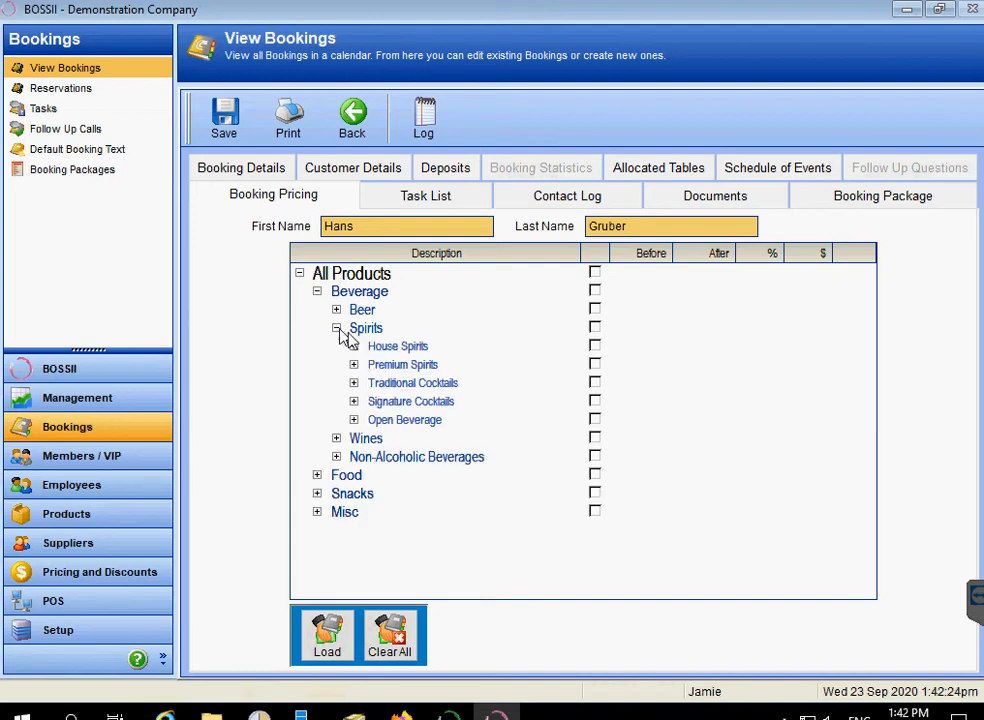
pyautogui.click(353, 346)
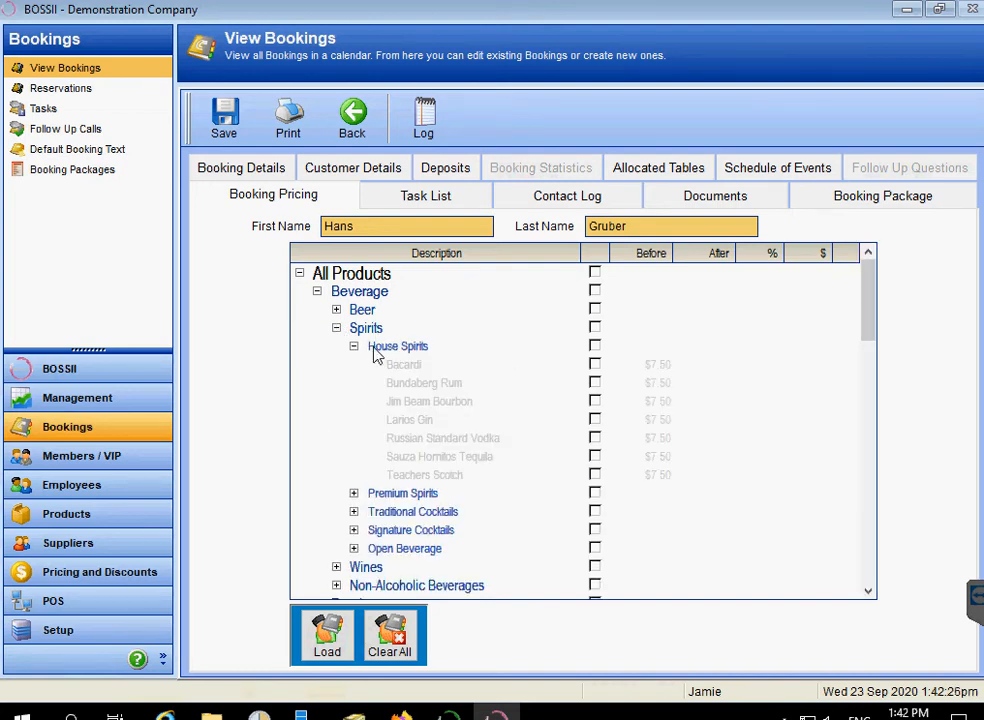
pyautogui.click(594, 346)
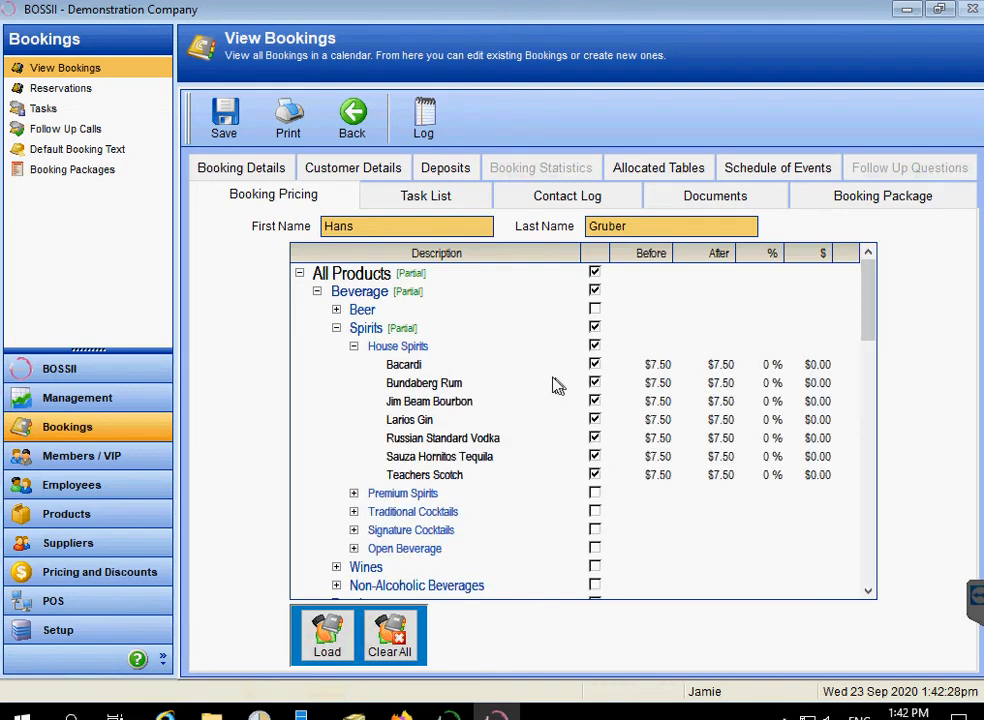
pyautogui.click(405, 347)
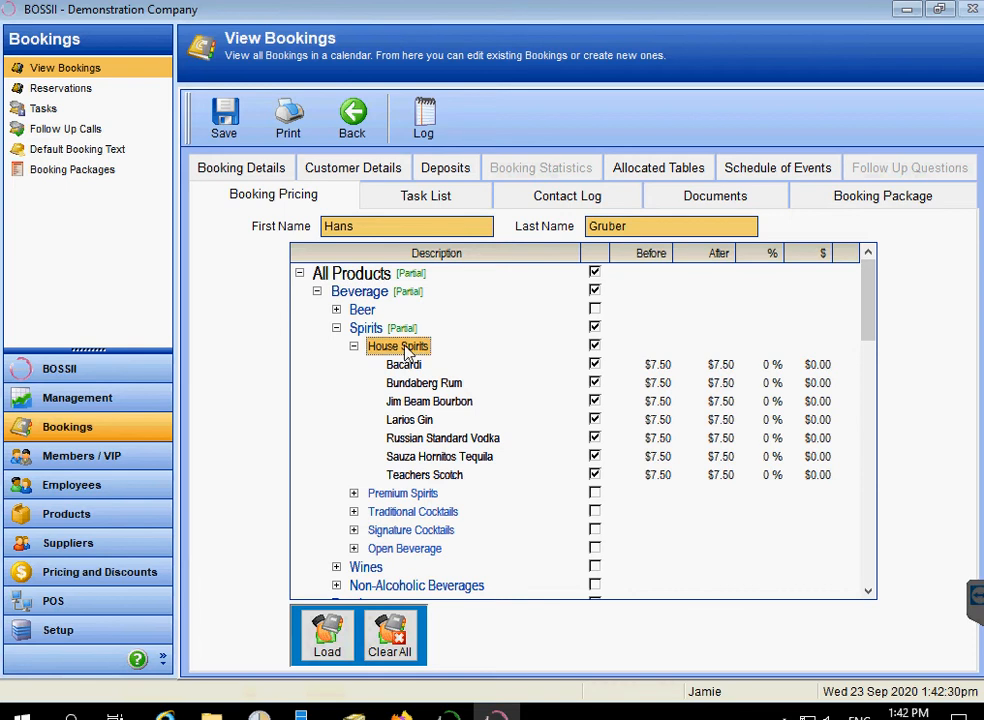
pyautogui.doubleClick(405, 347)
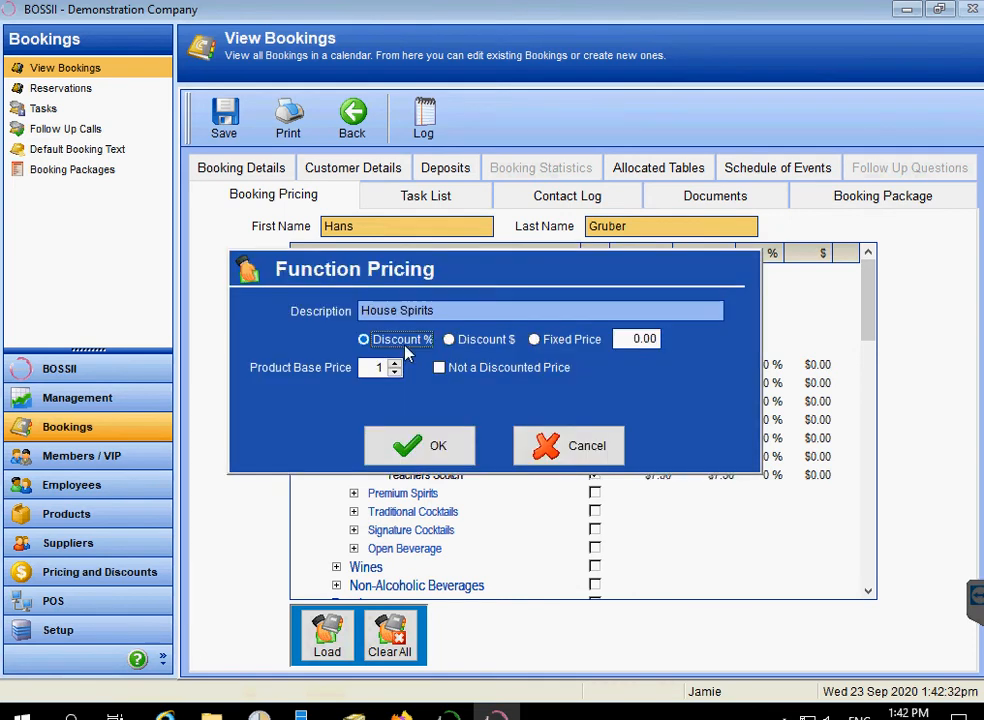
# Give House Spirits a fixed price of 5.00 and save the booking.
pyautogui.click(536, 339)
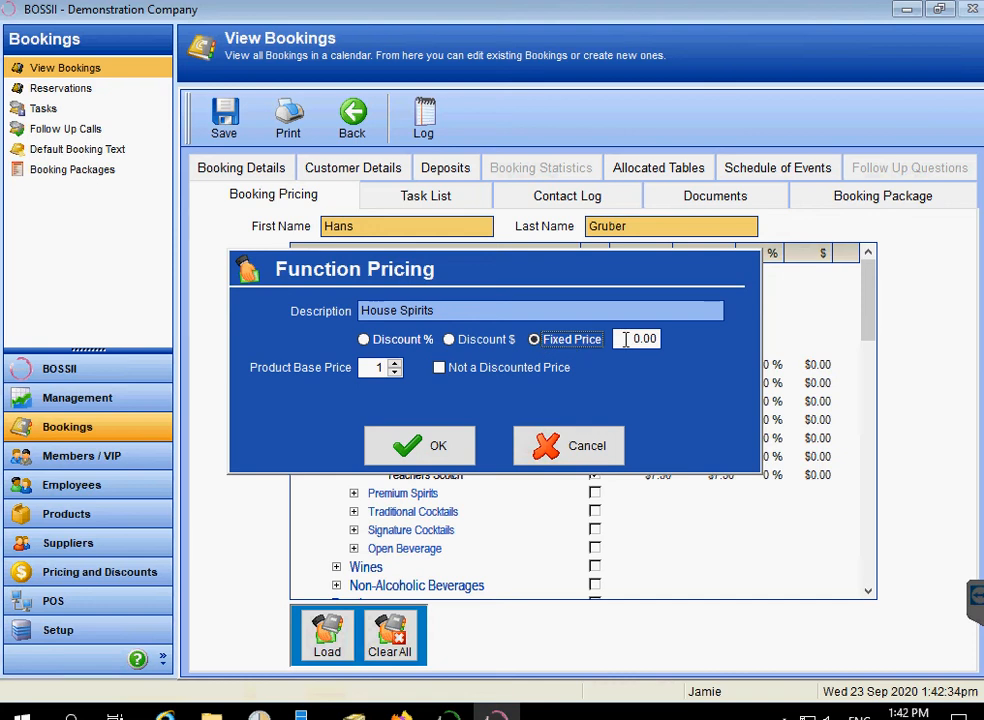
pyautogui.write('5')
pyautogui.press('Tab')
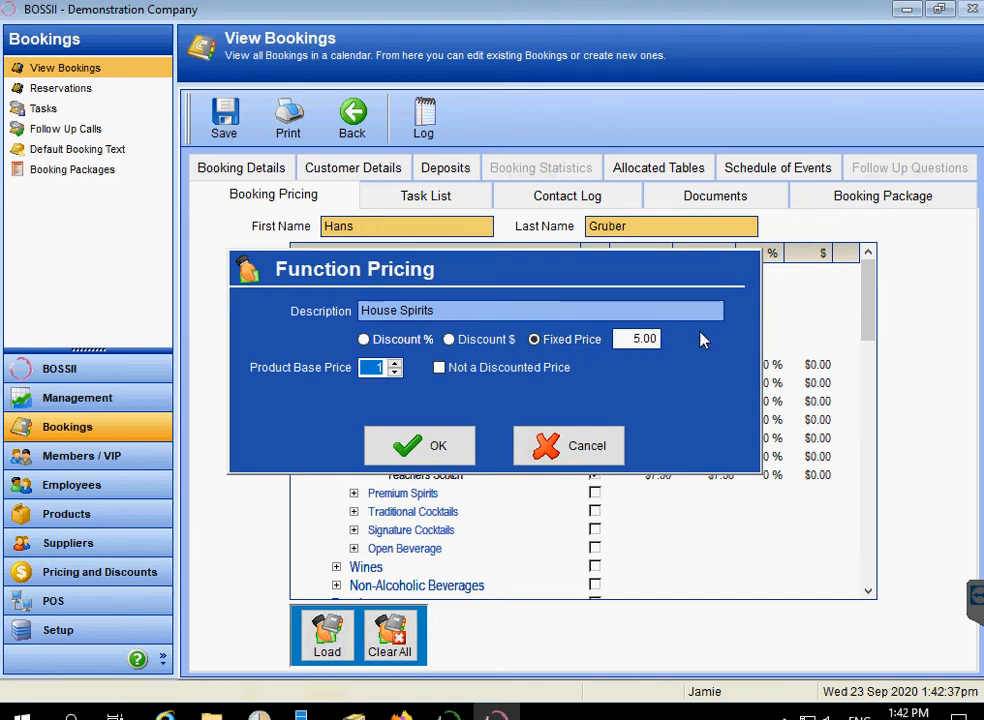
pyautogui.click(451, 341)
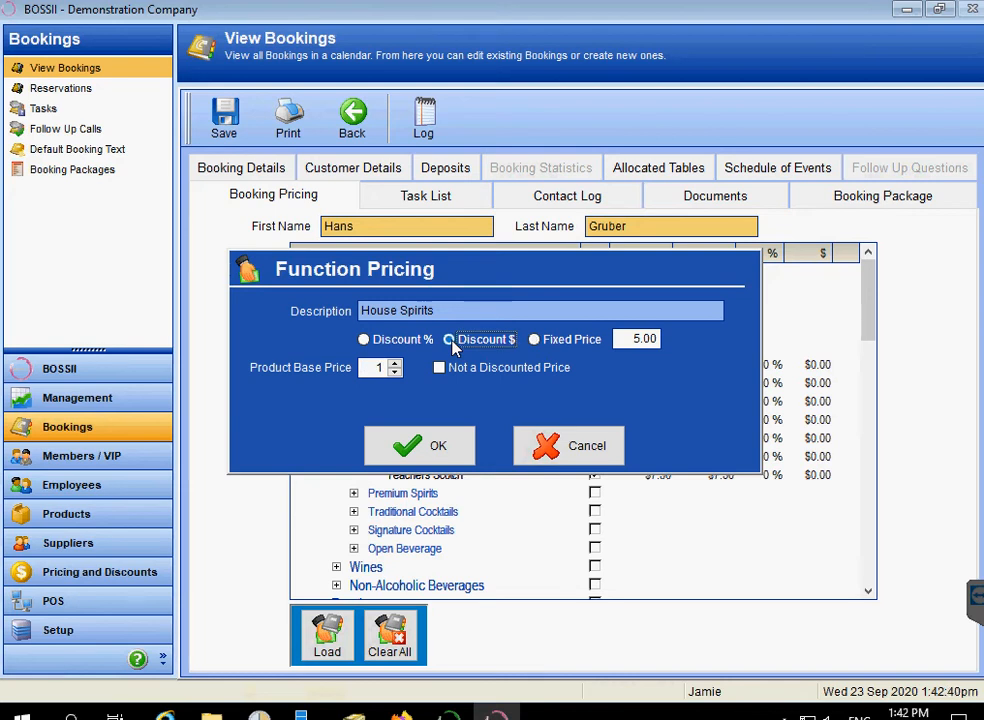
pyautogui.click(362, 340)
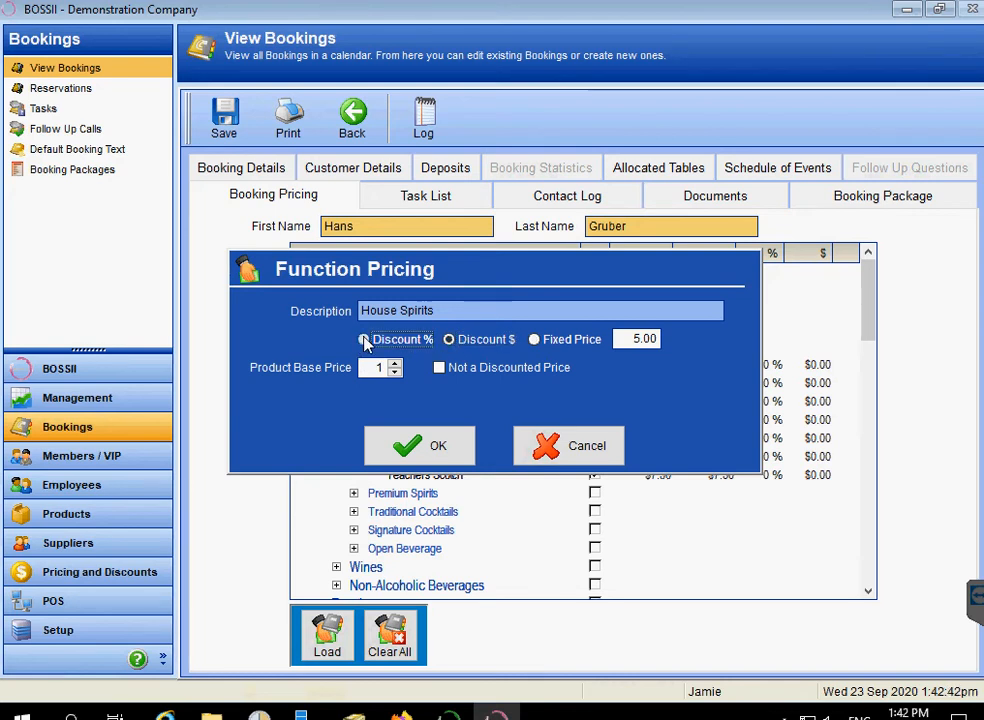
pyautogui.click(536, 340)
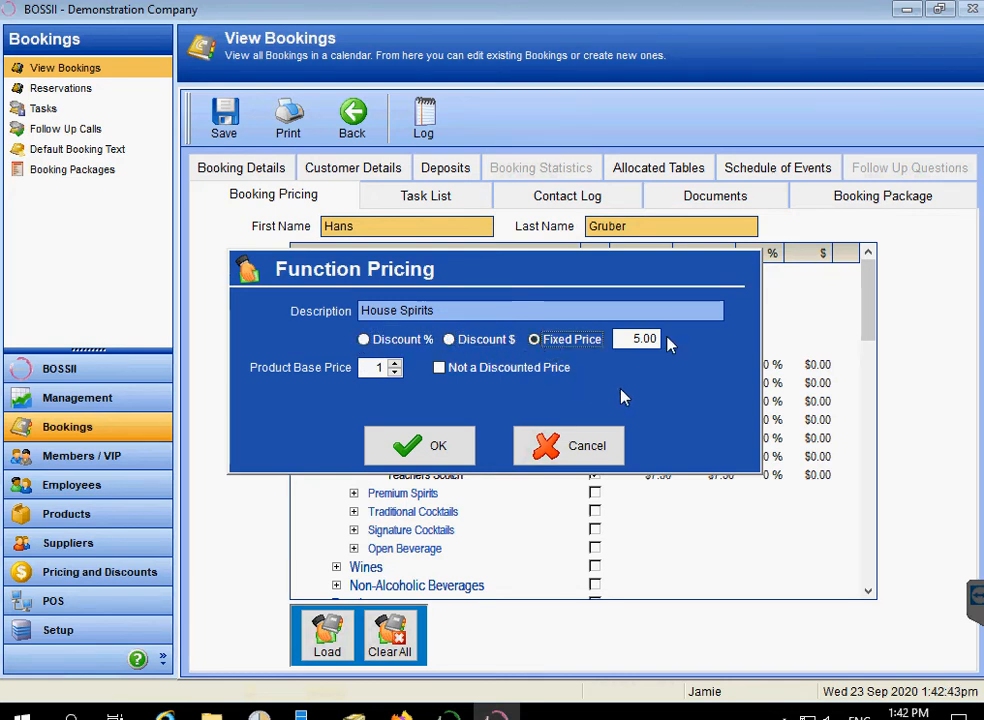
pyautogui.click(437, 452)
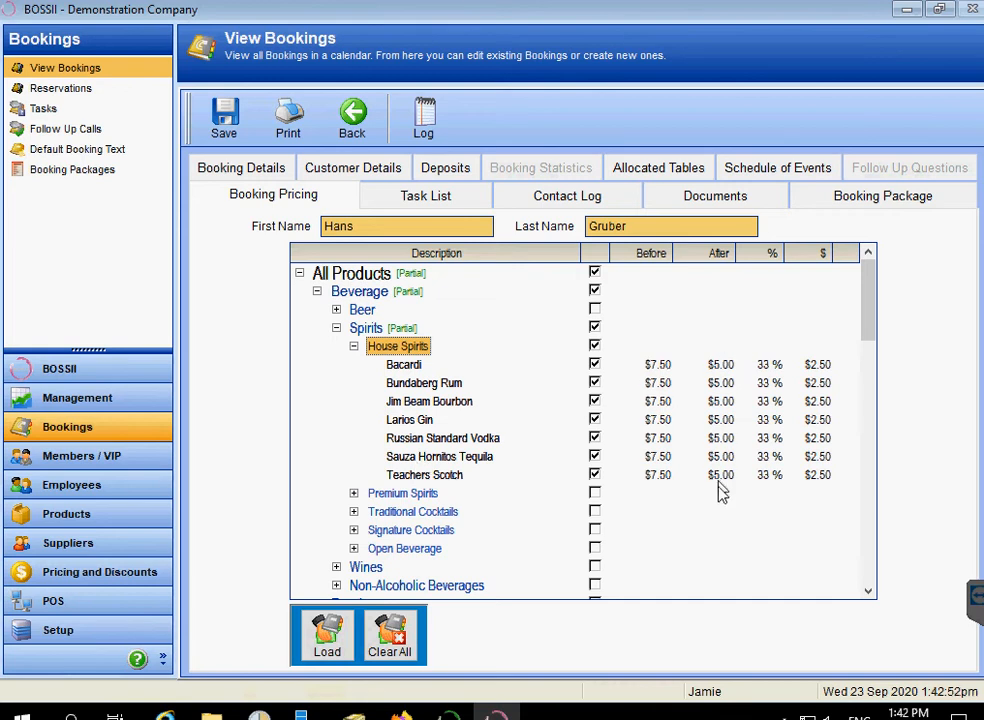
pyautogui.click(221, 120)
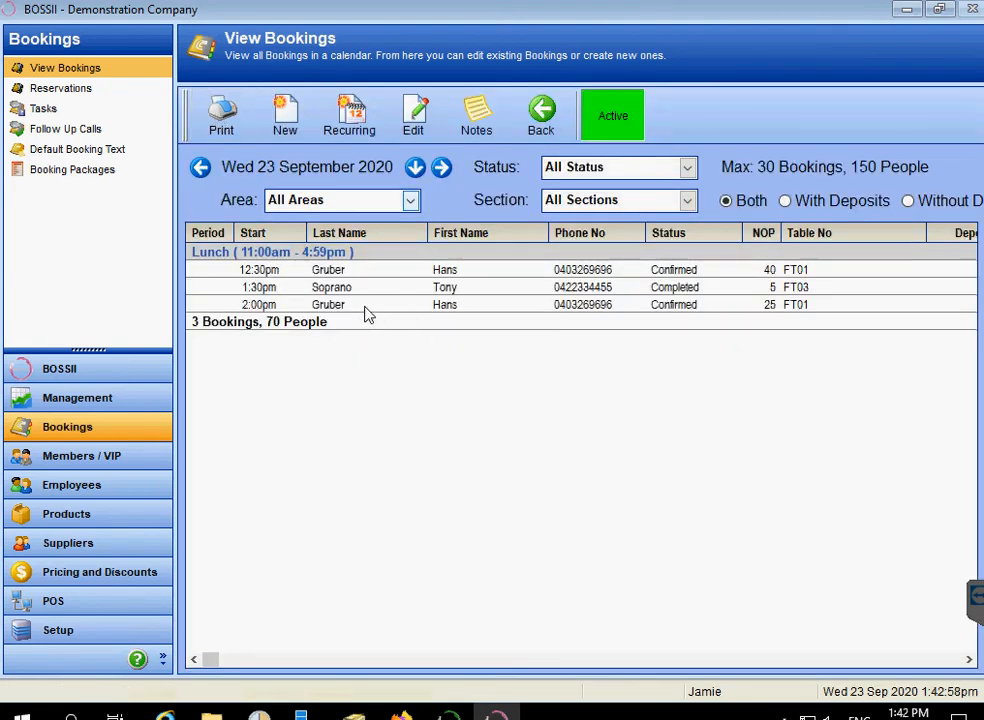
# Open the 2:00pm function booking and preview its Booking Run Sheet report.
pyautogui.click(365, 308)
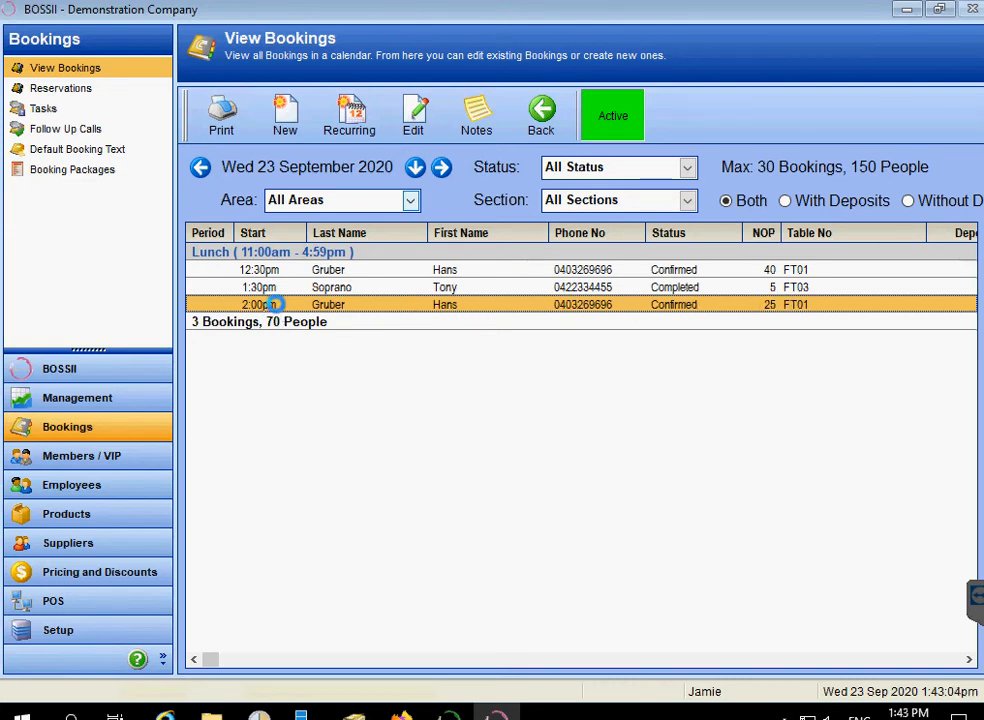
pyautogui.doubleClick(272, 304)
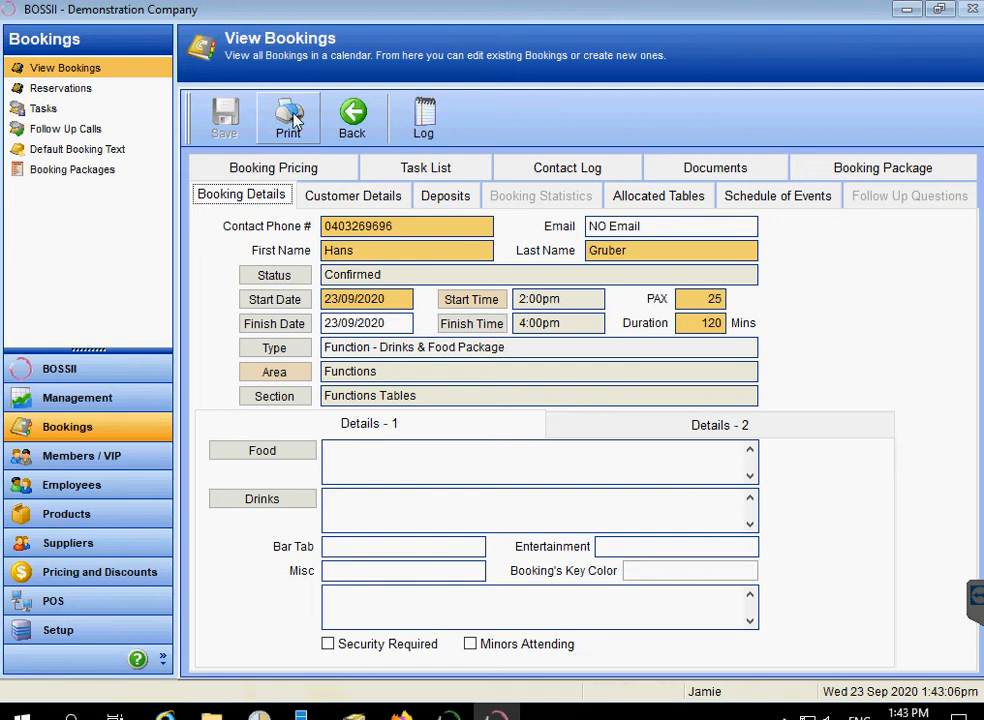
pyautogui.click(291, 118)
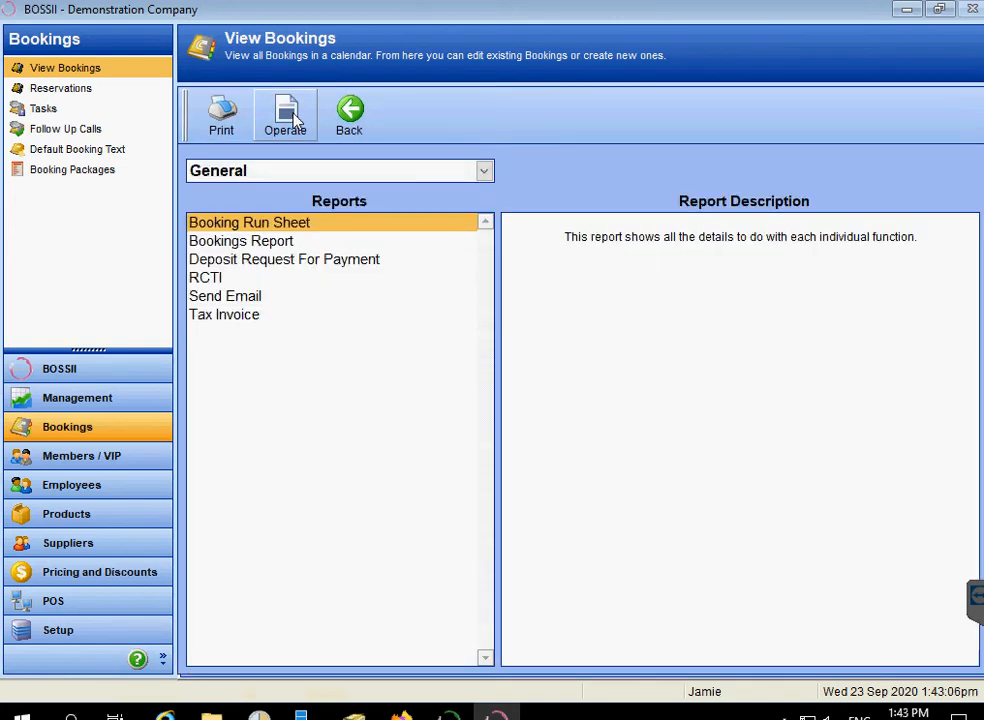
pyautogui.doubleClick(304, 223)
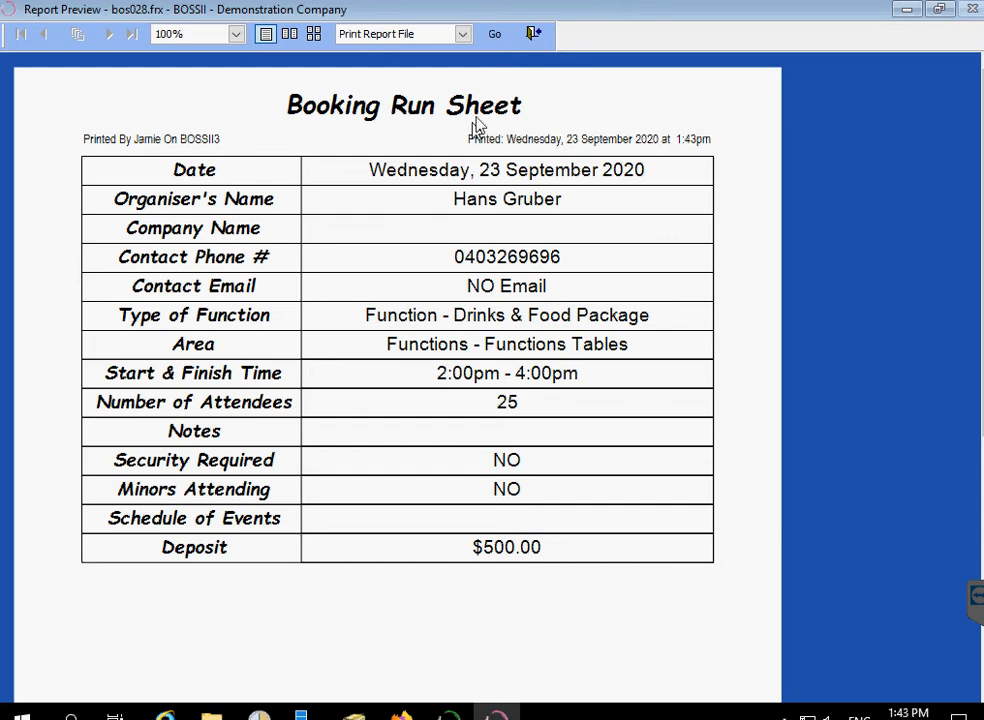
pyautogui.click(534, 37)
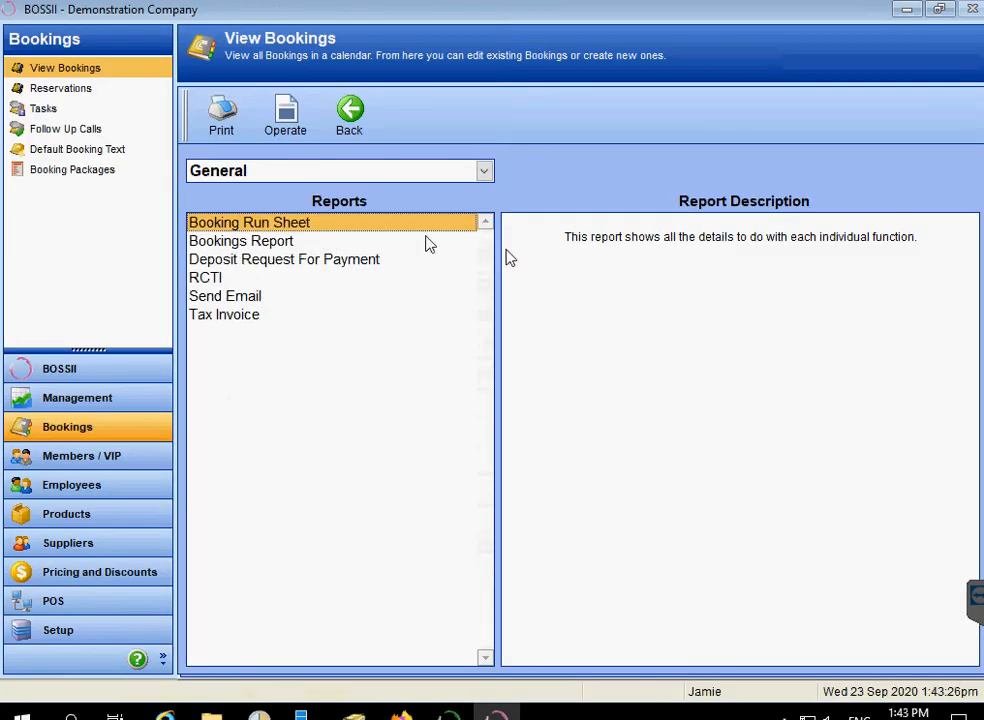
# Preview the Deposit Request For Payment report with letterhead, then close it without printing.
pyautogui.click(250, 260)
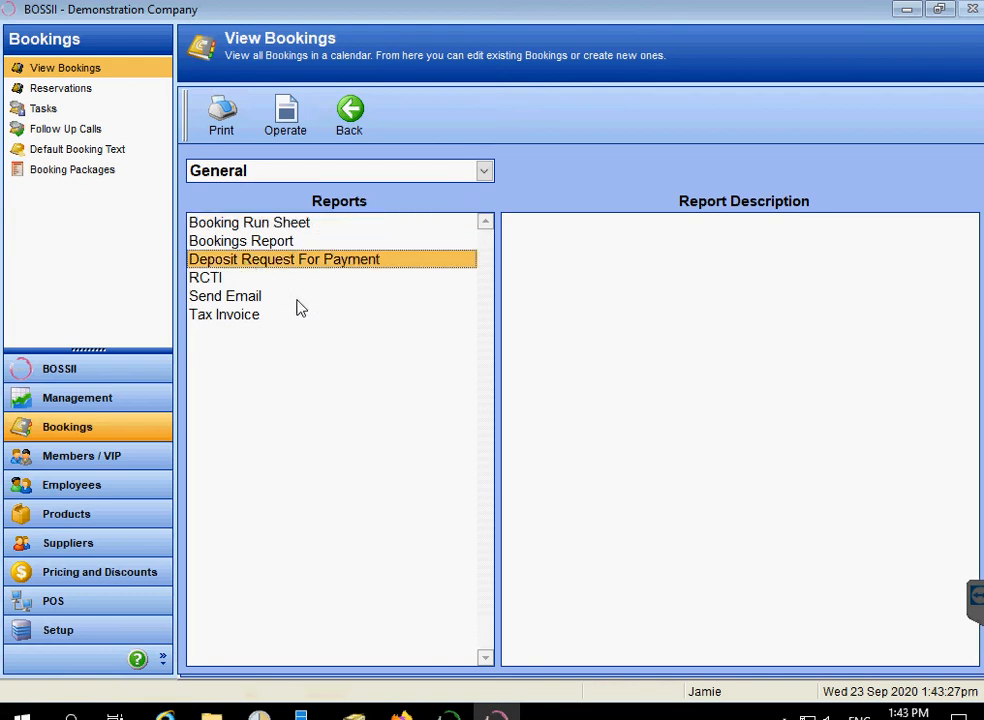
pyautogui.doubleClick(251, 262)
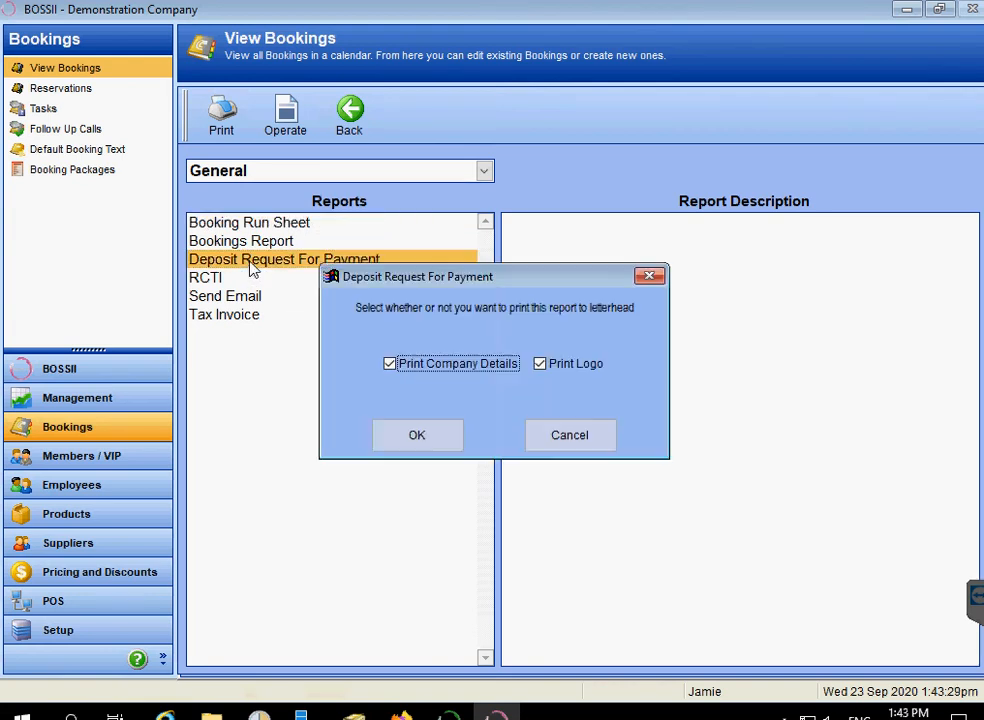
pyautogui.click(416, 449)
pyautogui.scroll(-3, 368, 378)
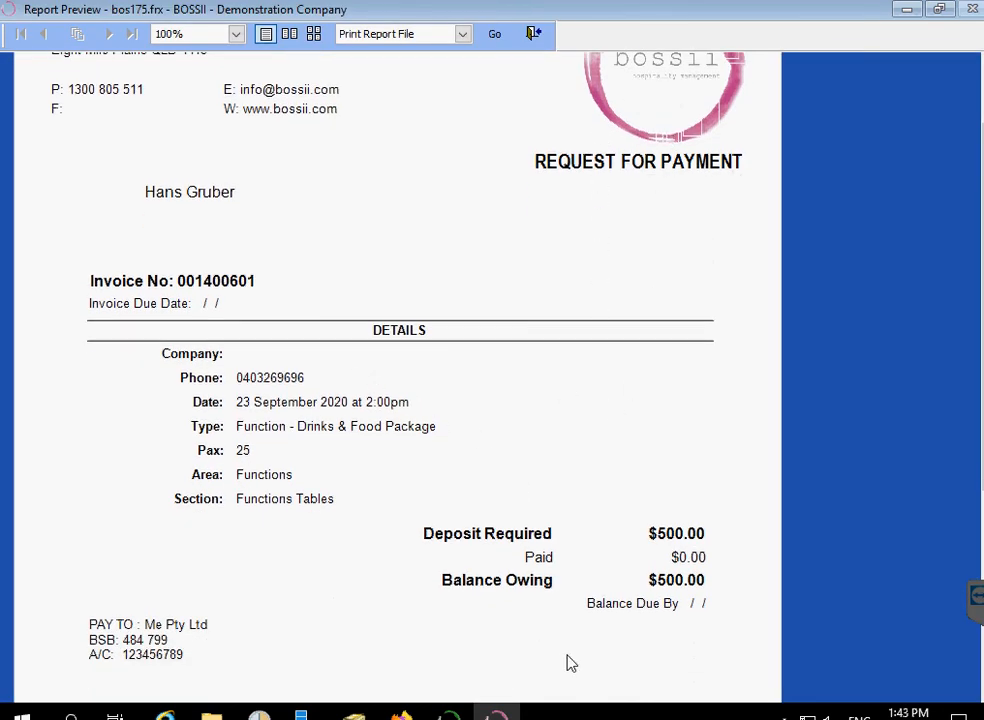
pyautogui.scroll(-3, 621, 578)
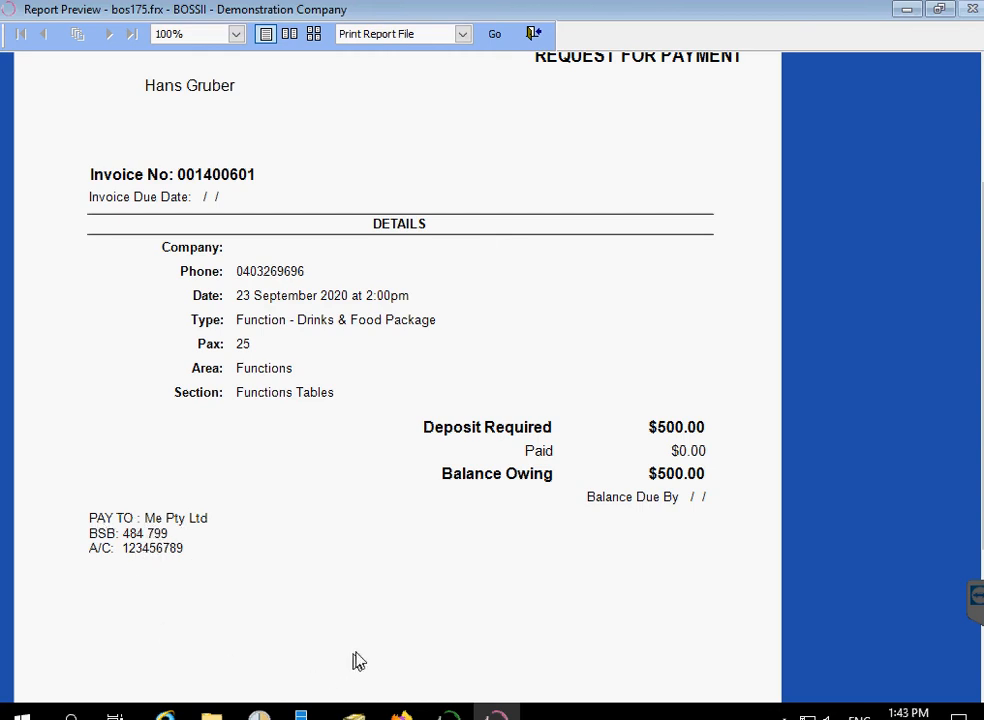
pyautogui.scroll(3, 352, 660)
pyautogui.scroll(3, 372, 635)
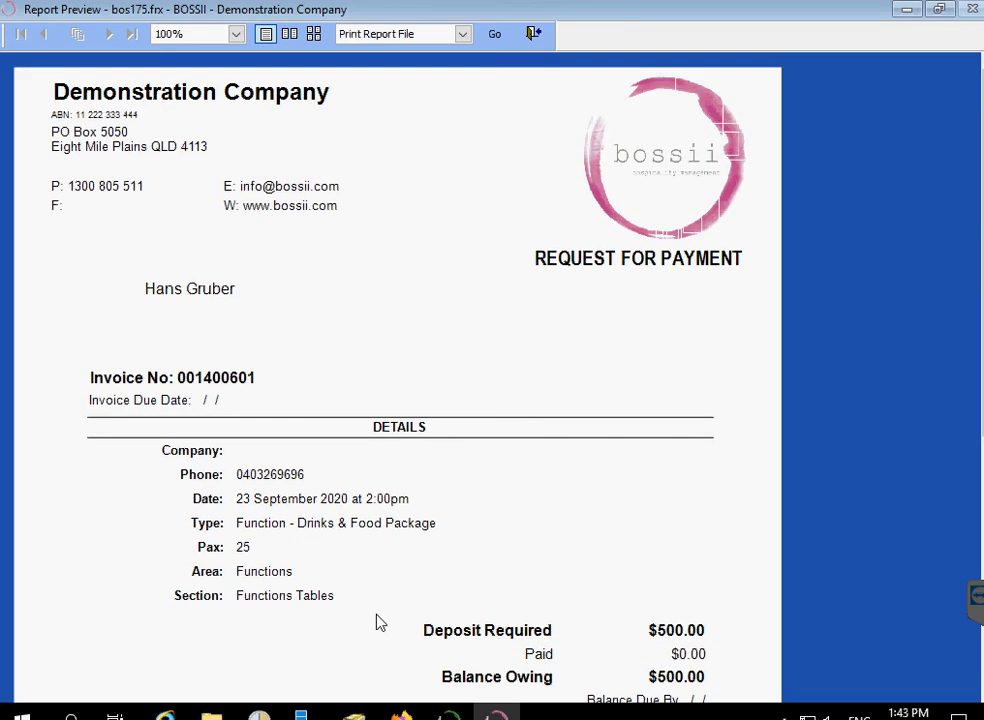
pyautogui.click(536, 35)
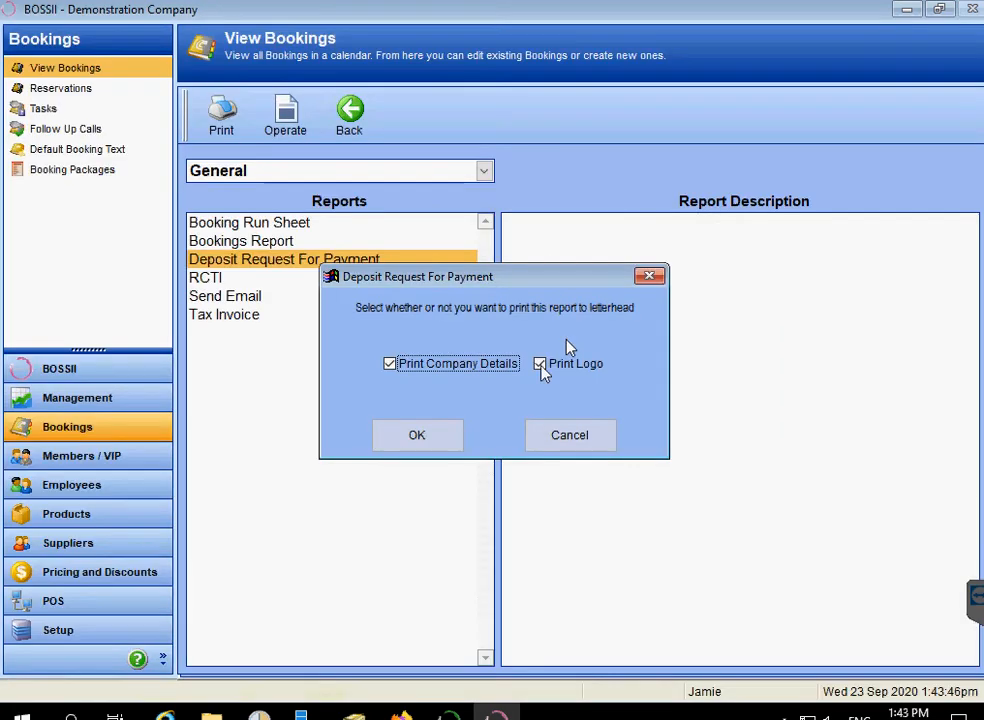
pyautogui.click(563, 433)
# Preview the RCTI report, then close it without printing.
pyautogui.click(224, 277)
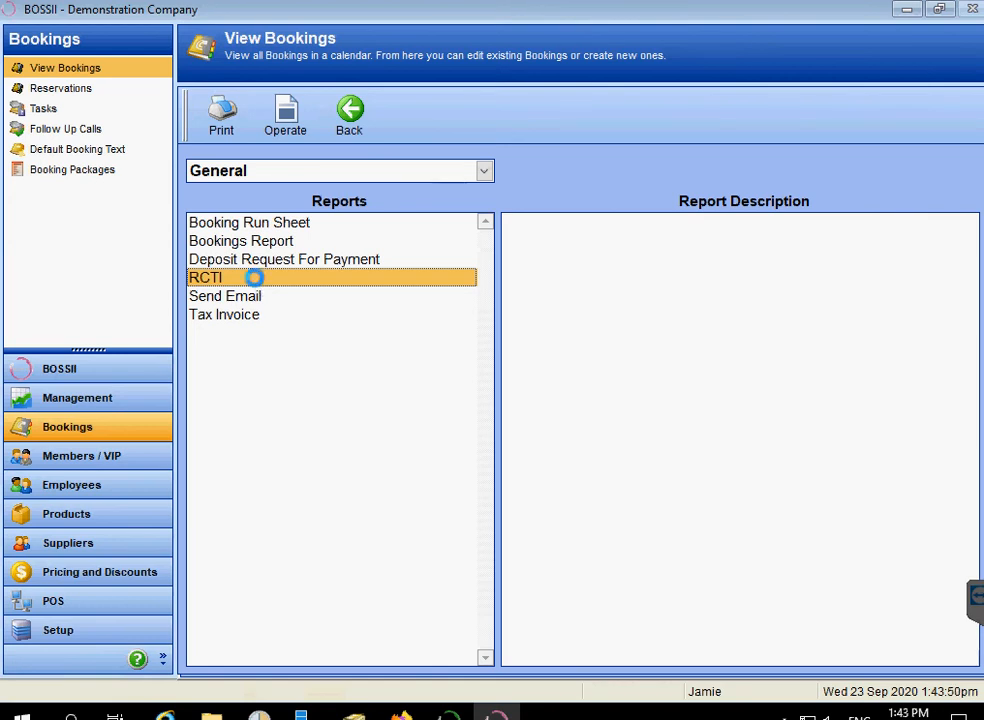
pyautogui.doubleClick(258, 286)
pyautogui.click(389, 429)
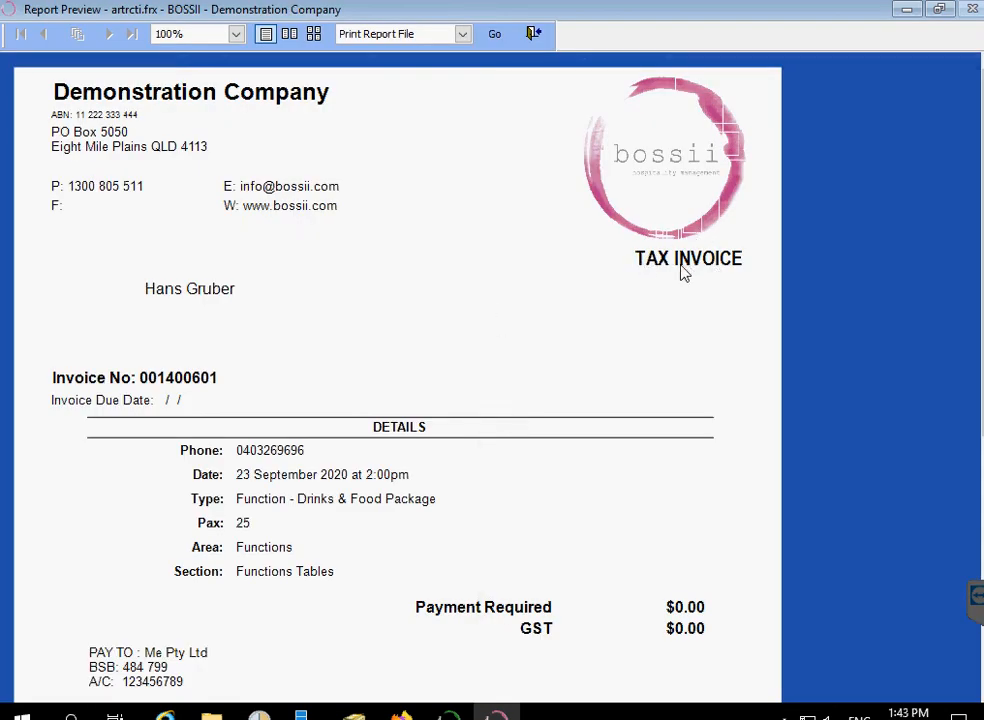
pyautogui.click(537, 35)
pyautogui.click(558, 434)
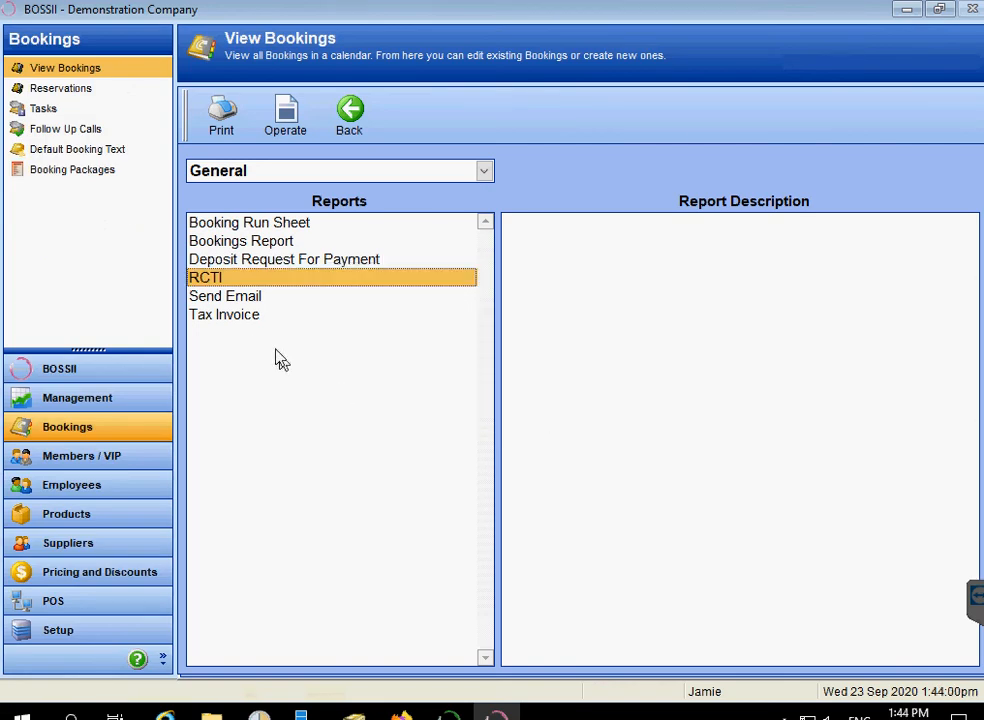
# Back out of the reports to the day's bookings list and bring forward the Launch POS window.
pyautogui.click(229, 318)
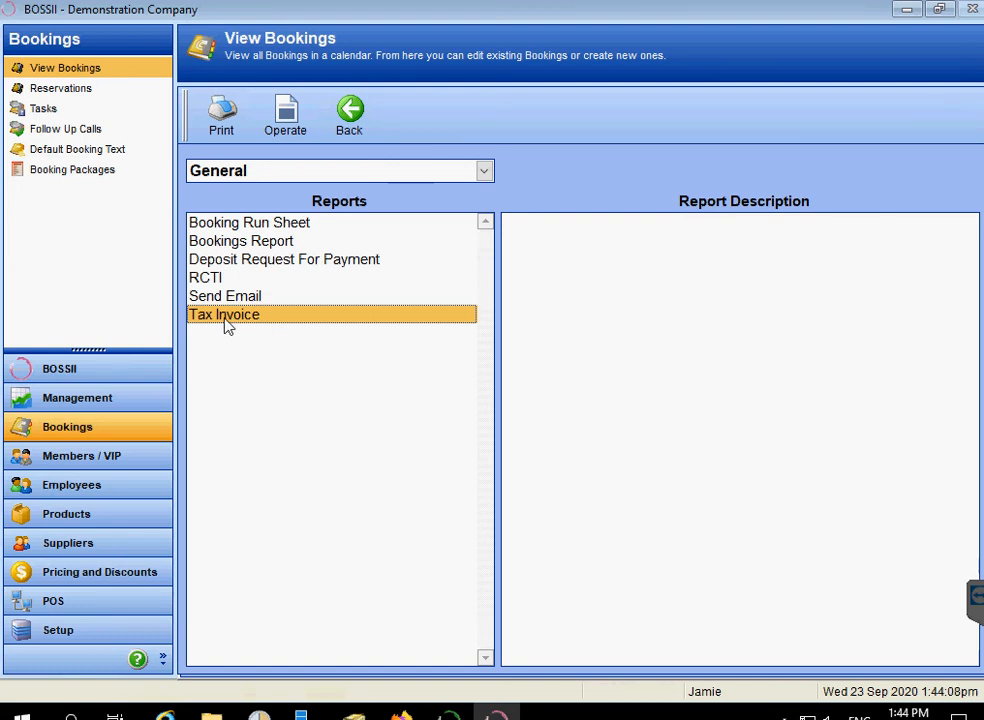
pyautogui.click(348, 116)
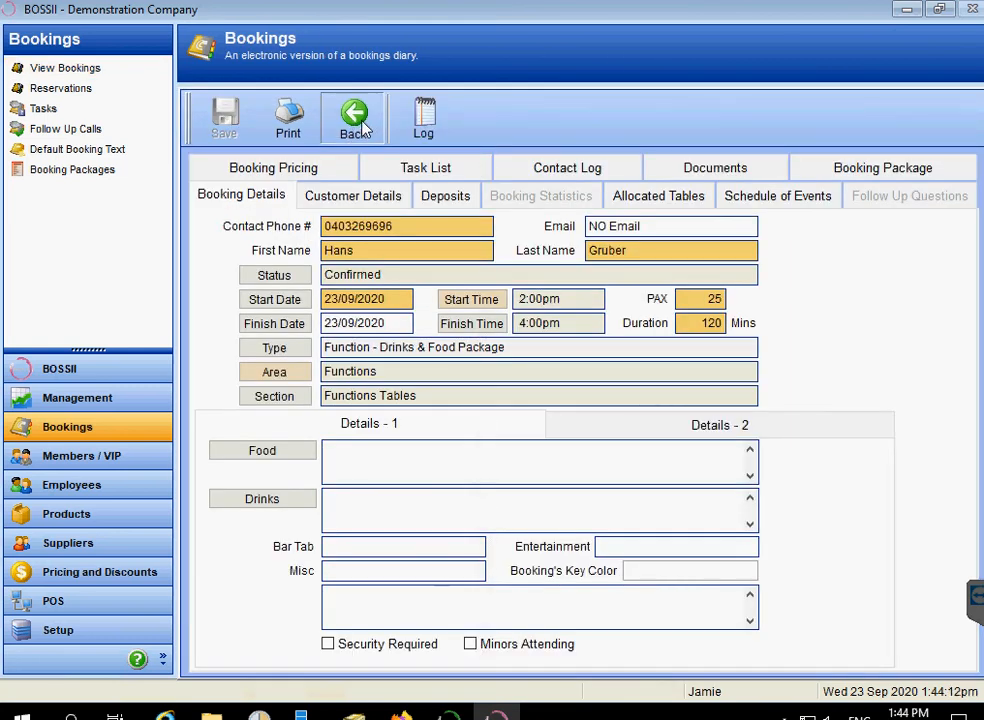
pyautogui.click(358, 120)
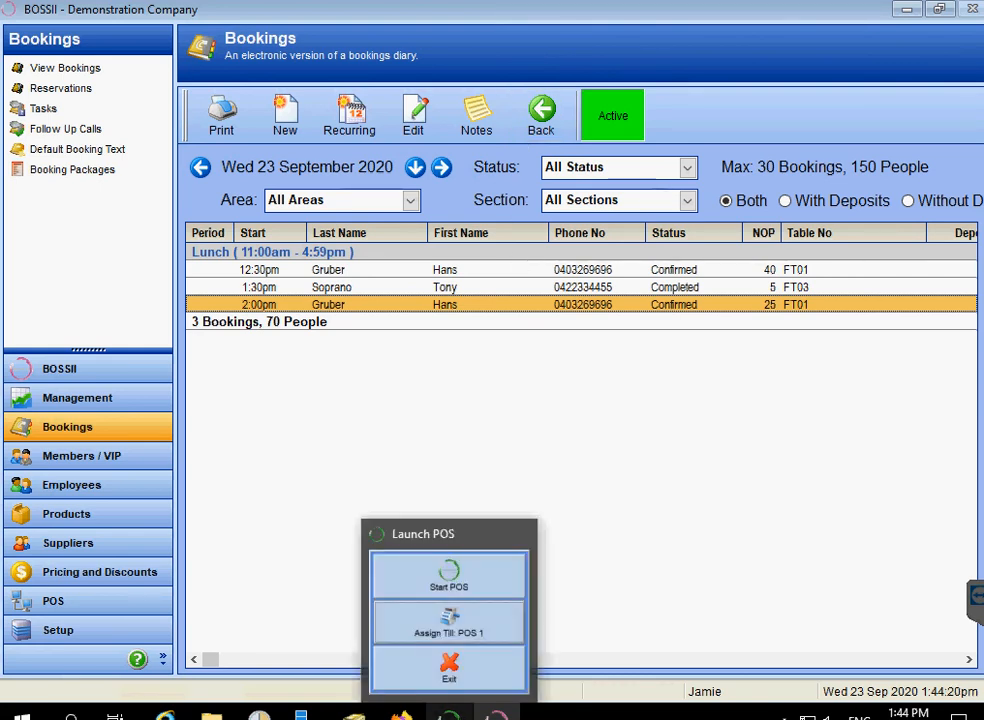
pyautogui.click(449, 715)
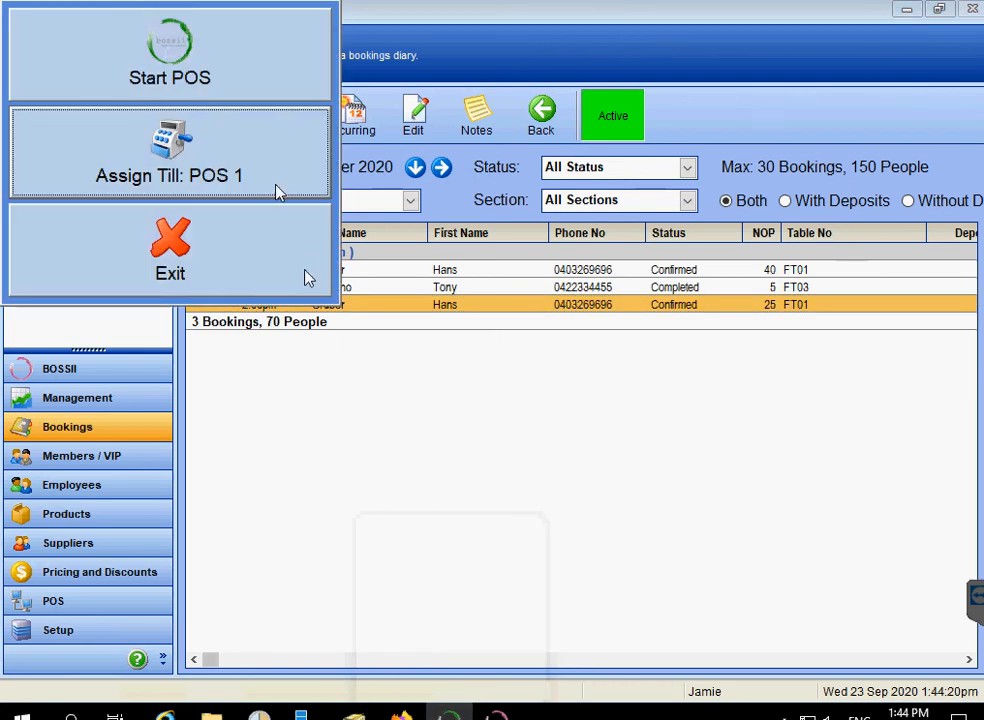
# Start the POS till, sign in with the staff password, and bring up the sales Options.
pyautogui.click(200, 76)
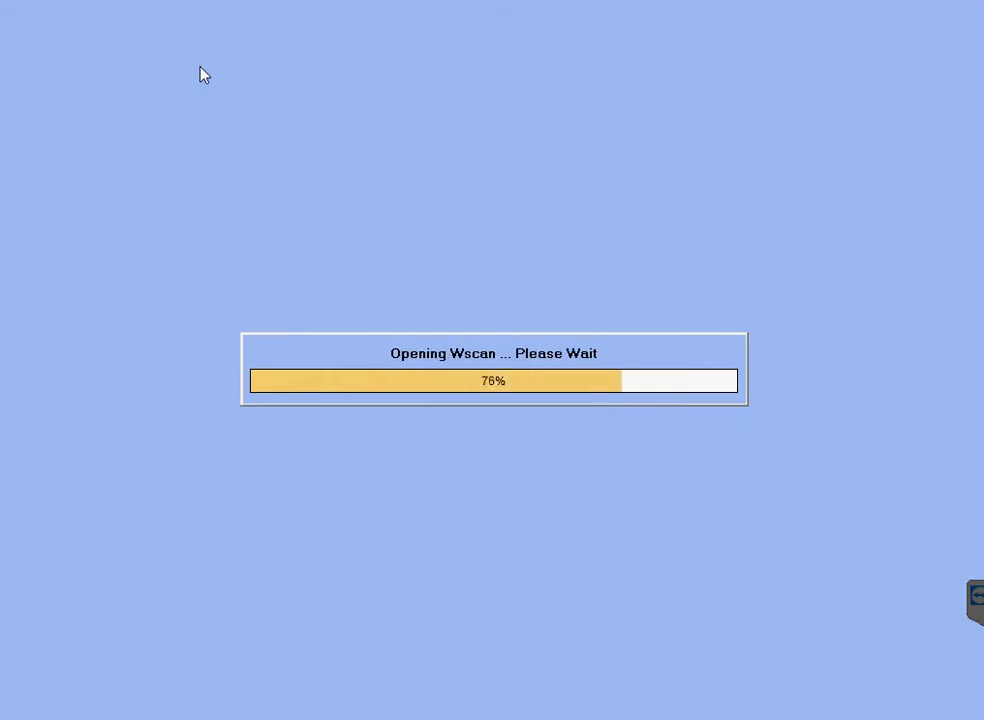
pyautogui.write('******')
pyautogui.press('Return')
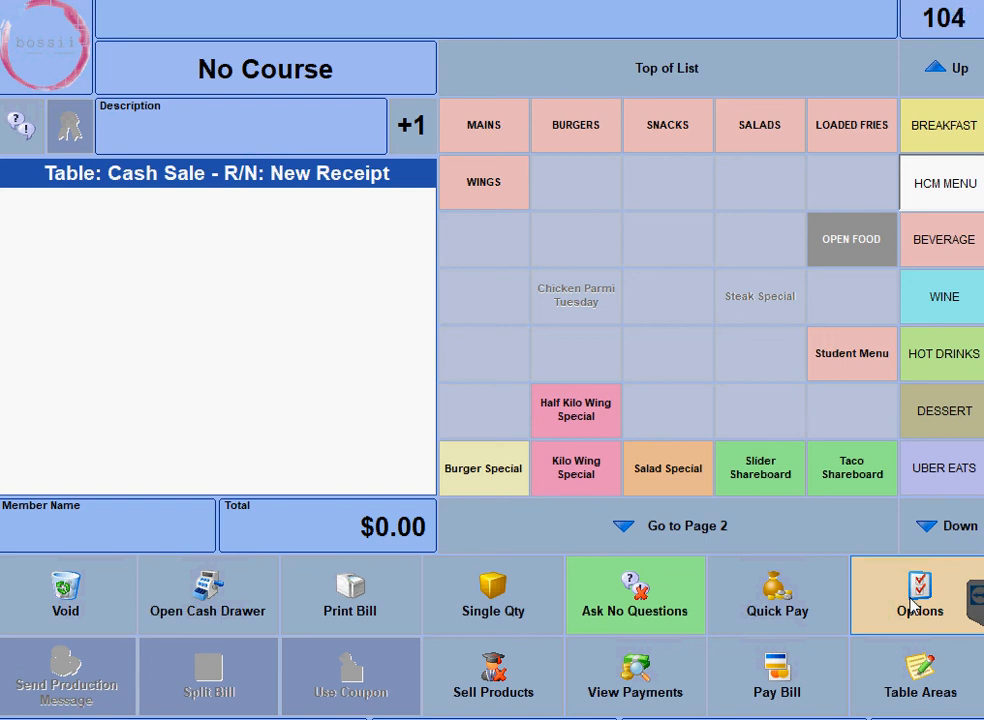
pyautogui.click(912, 603)
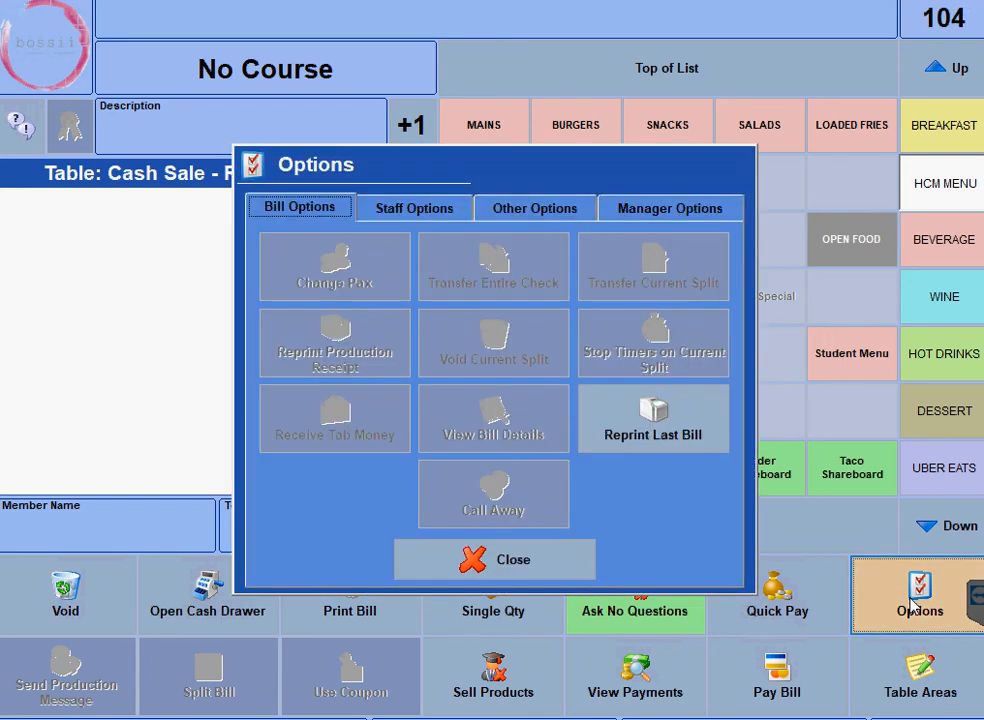
# Receive a $250.00 cash deposit against the 23/09/2020 2:00pm function booking.
pyautogui.click(545, 210)
pyautogui.click(503, 334)
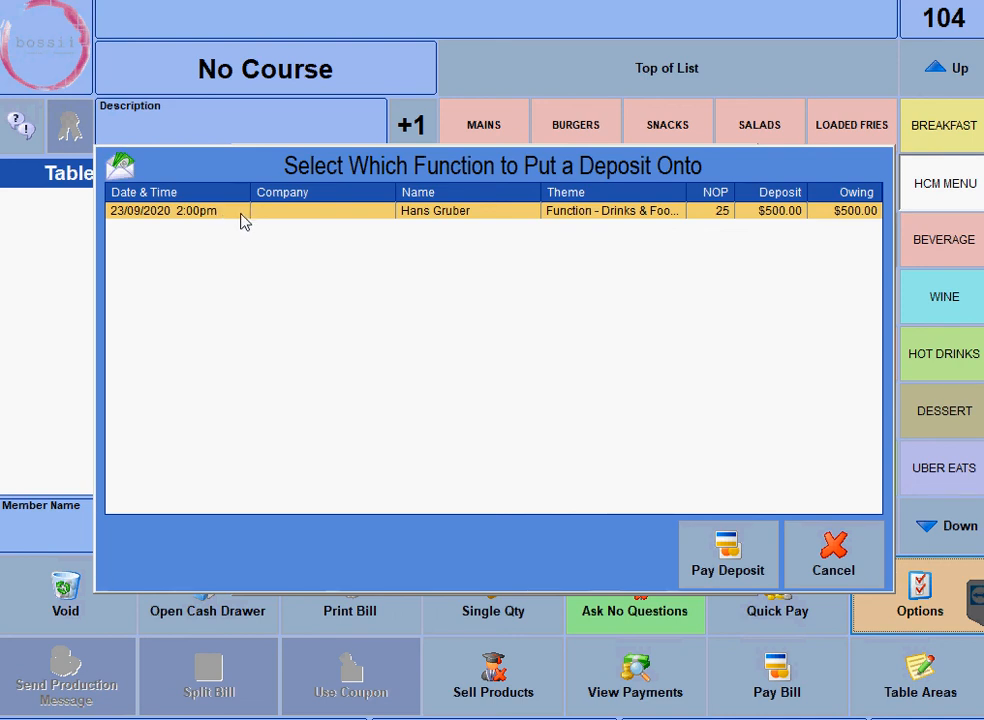
pyautogui.click(731, 530)
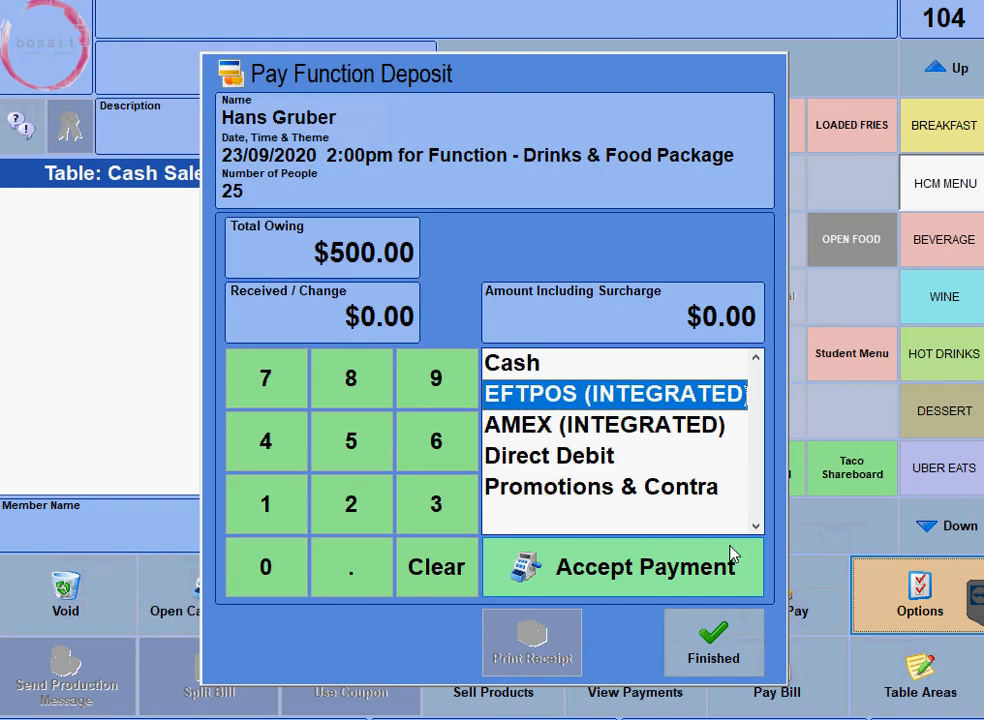
pyautogui.click(351, 499)
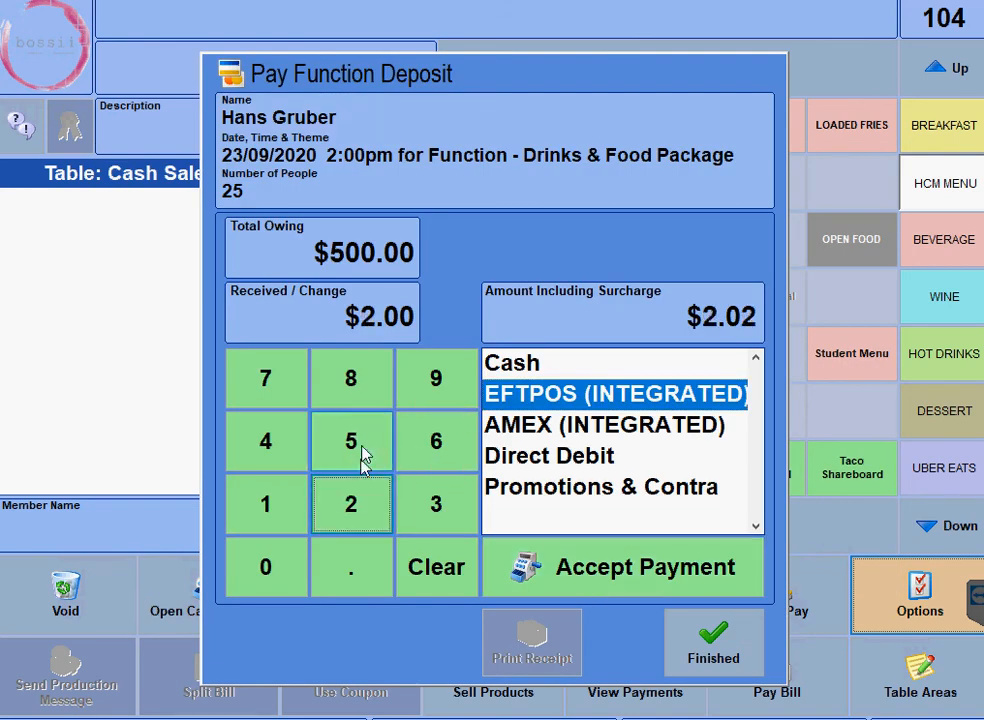
pyautogui.click(357, 468)
pyautogui.click(265, 566)
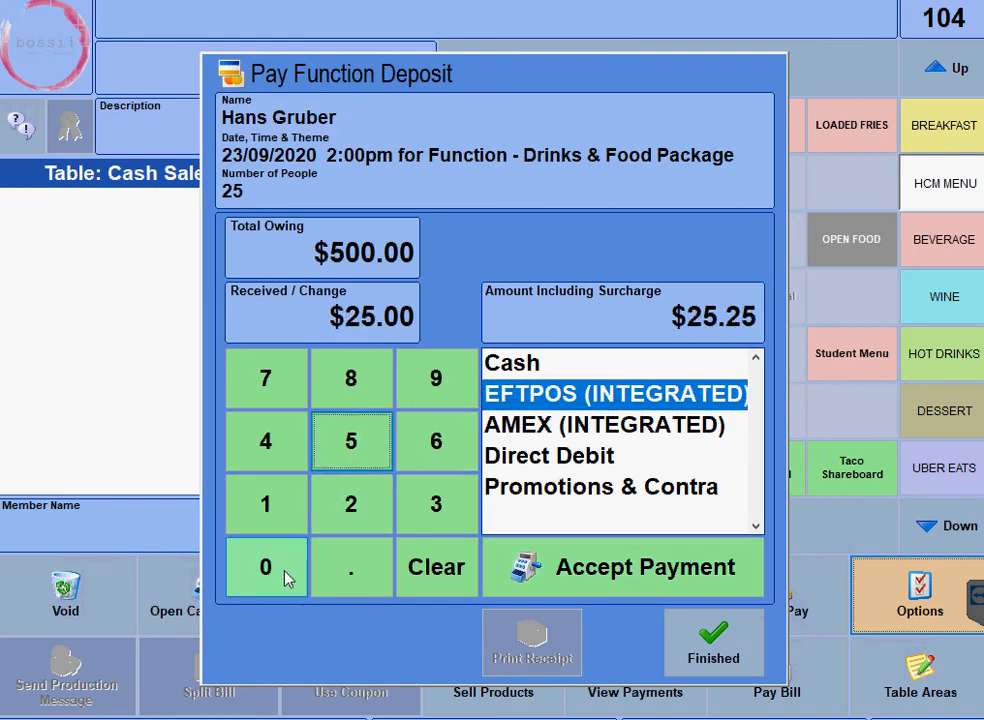
pyautogui.click(498, 363)
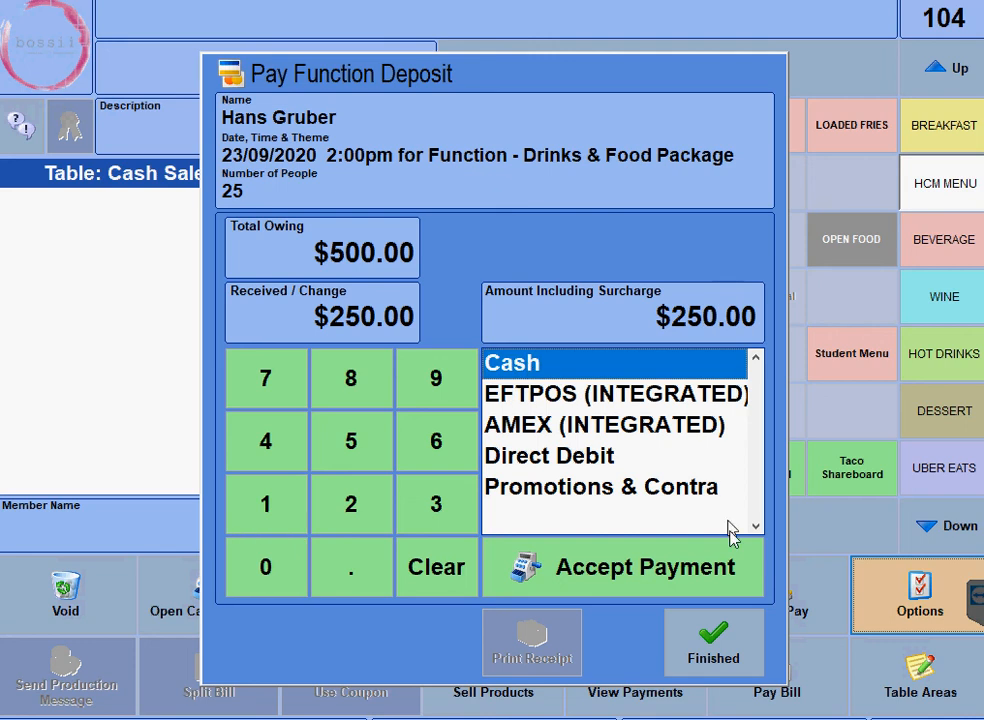
pyautogui.click(617, 577)
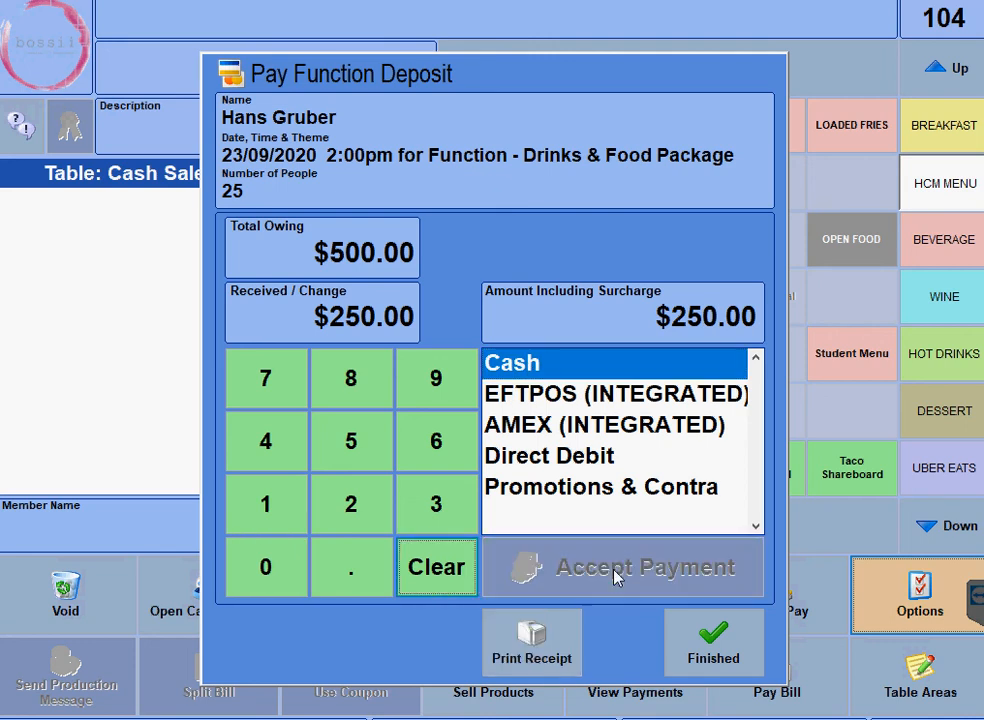
pyautogui.click(710, 660)
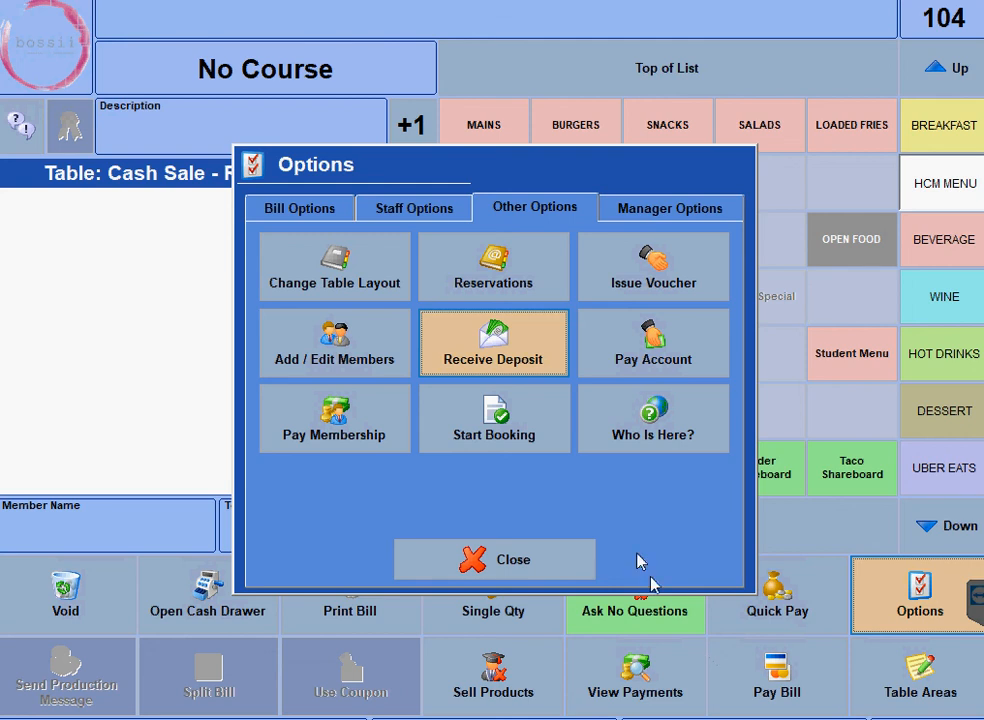
# Pay the function's remaining $250.00 deposit in cash and confirm no functions still owe.
pyautogui.click(509, 361)
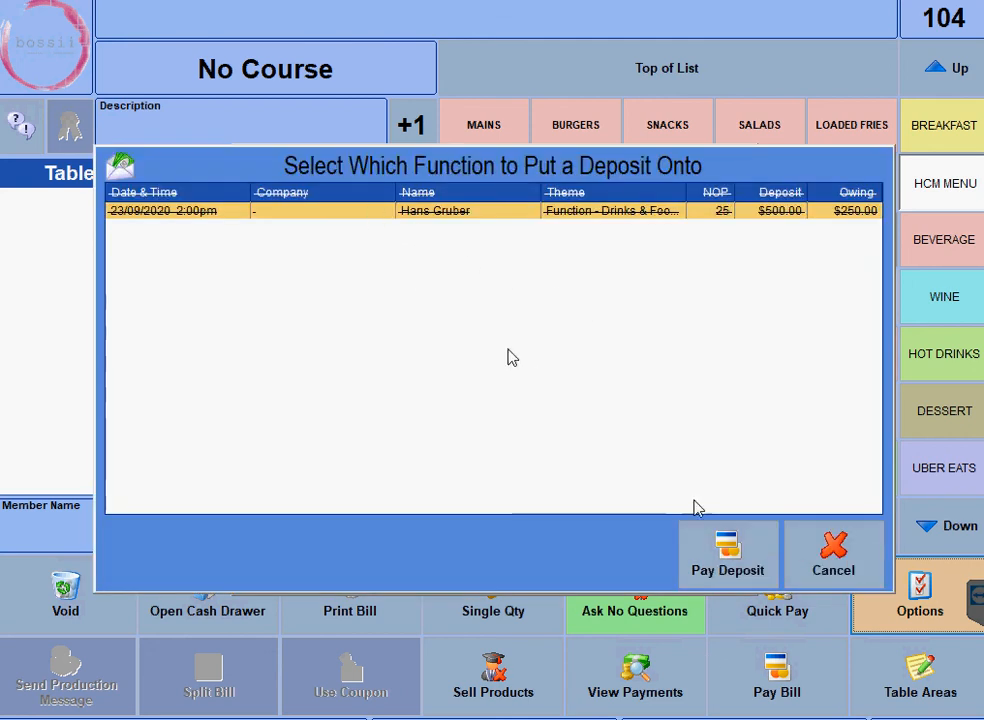
pyautogui.click(727, 568)
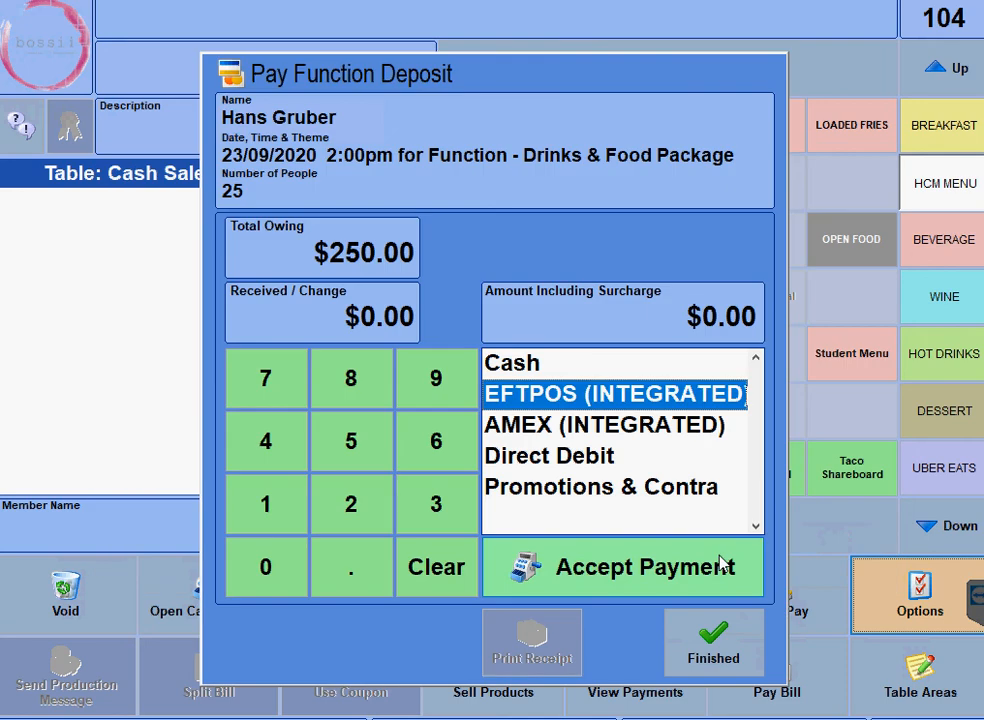
pyautogui.click(345, 520)
pyautogui.click(351, 461)
pyautogui.click(268, 568)
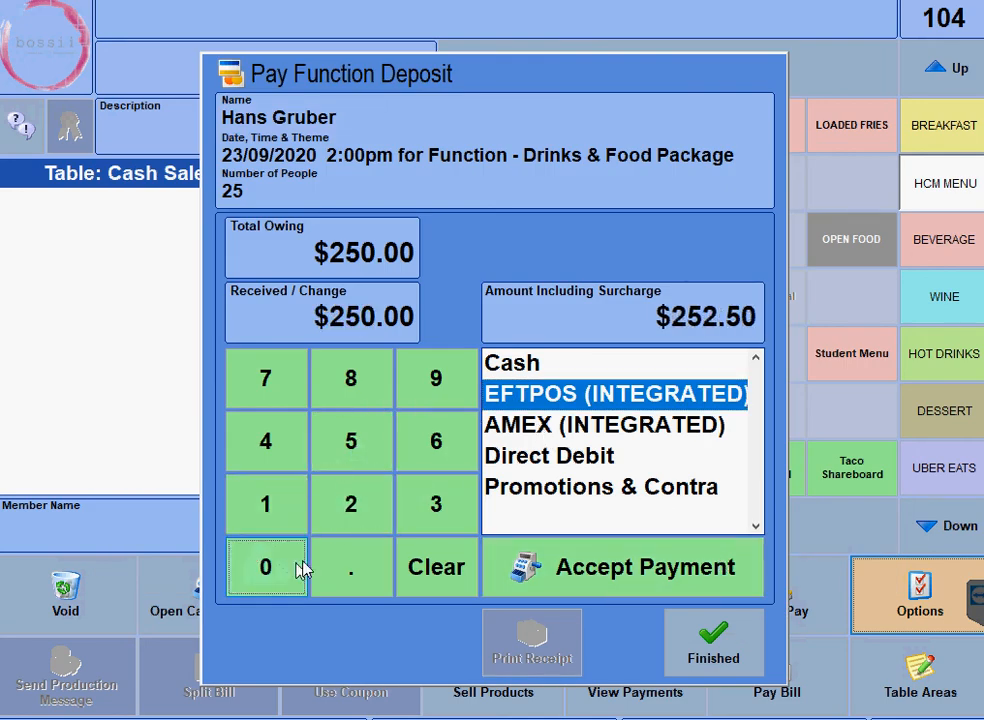
pyautogui.click(505, 365)
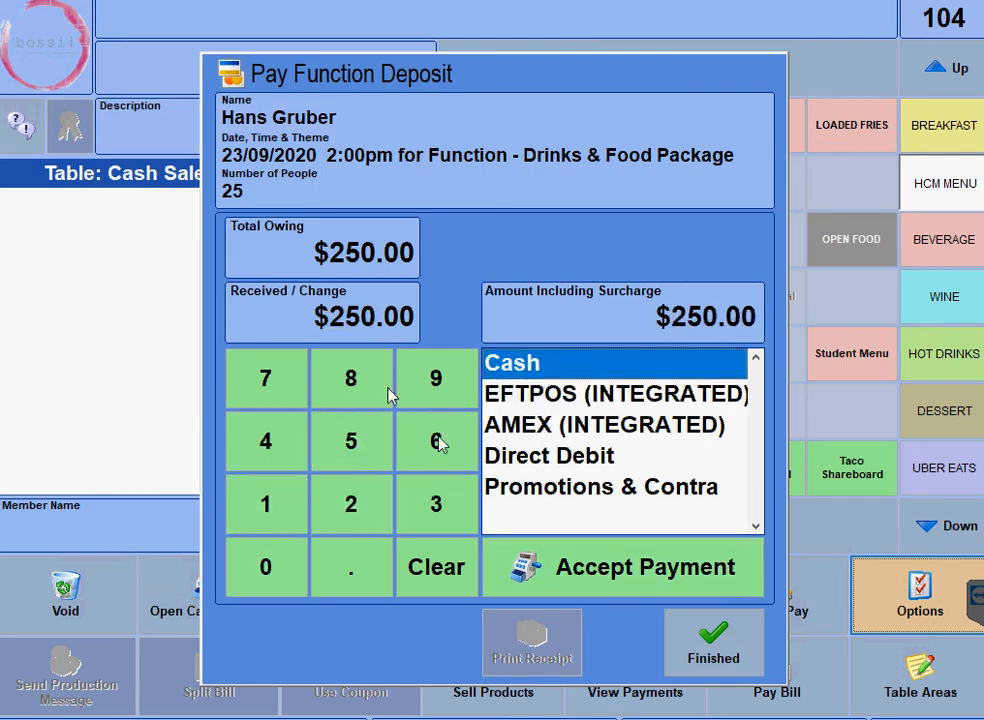
pyautogui.click(631, 573)
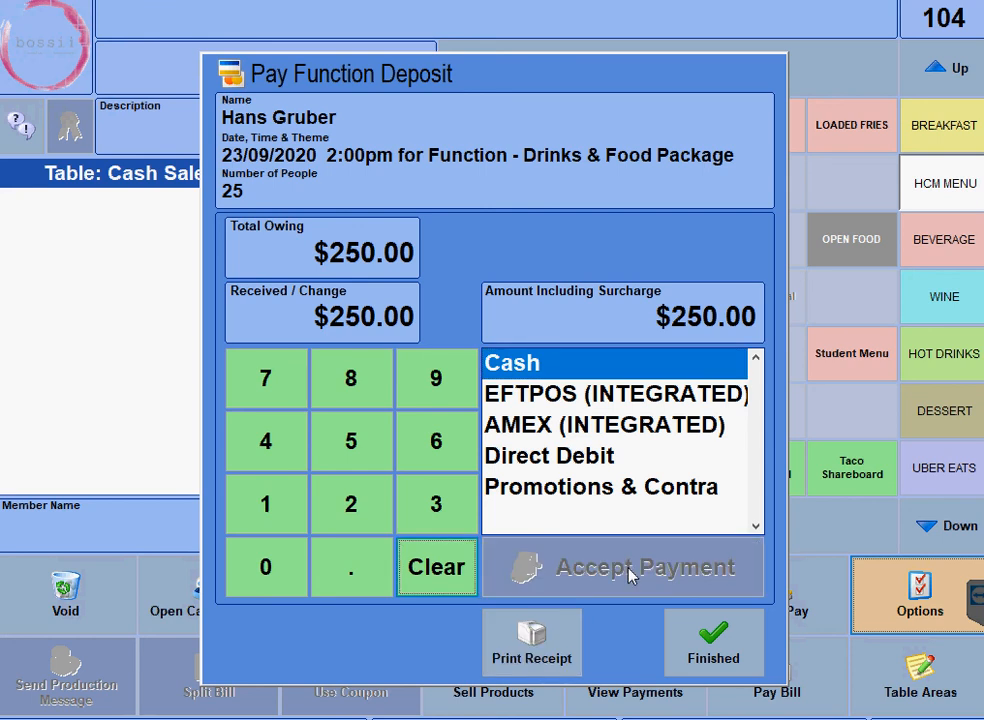
pyautogui.click(714, 652)
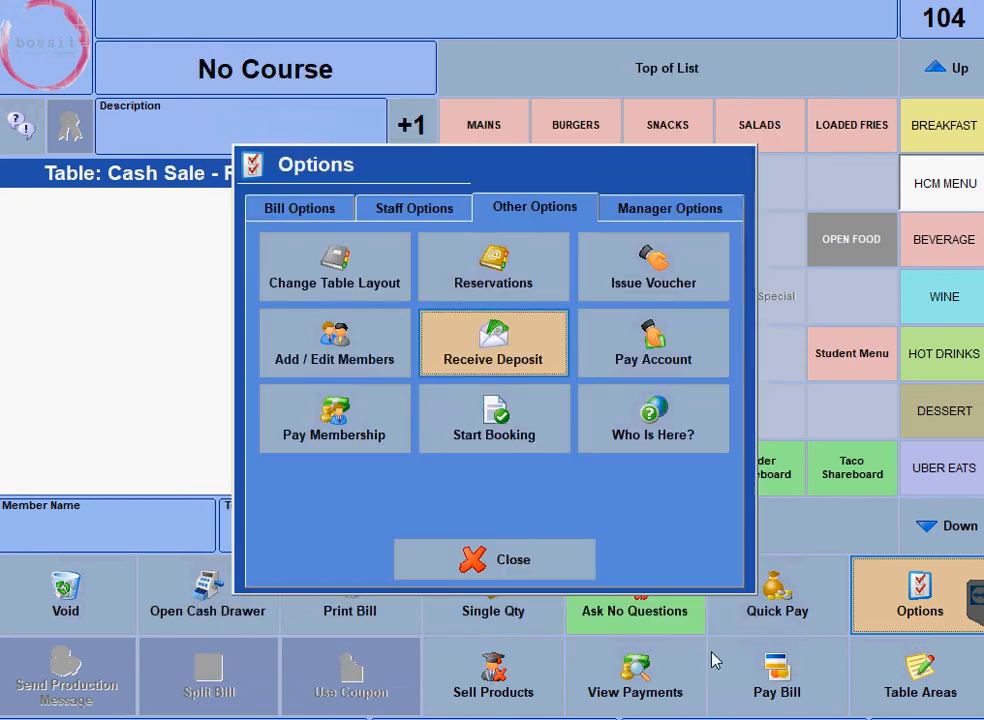
pyautogui.click(505, 362)
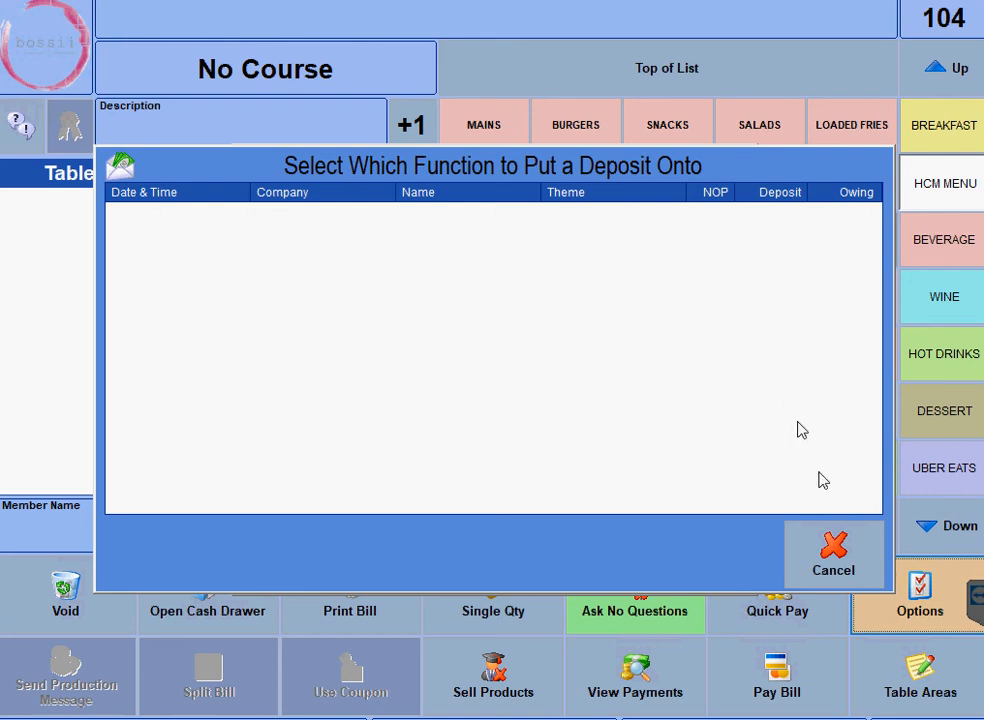
pyautogui.click(832, 564)
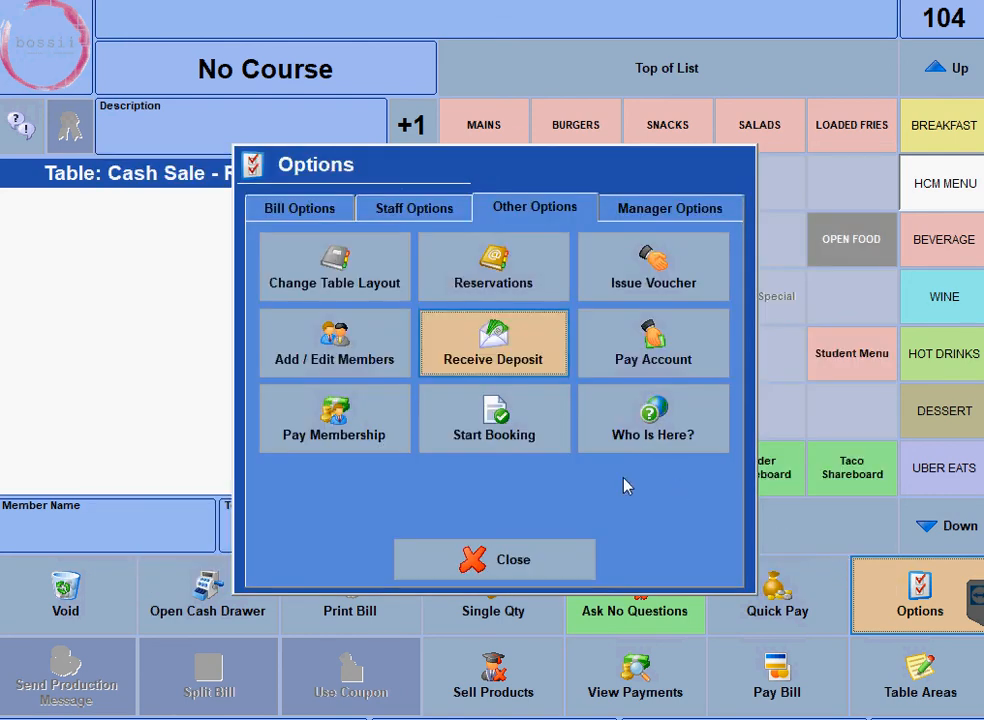
# Activate the 2:00pm function booking on table FT01, opening its bill at $-500.00.
pyautogui.click(483, 430)
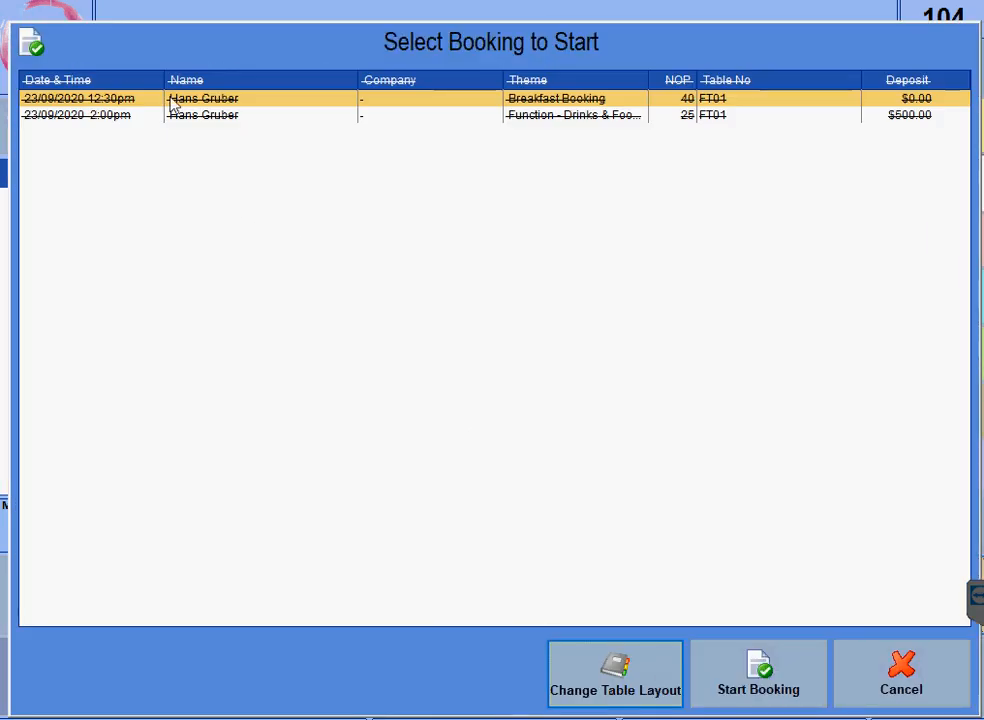
pyautogui.click(259, 118)
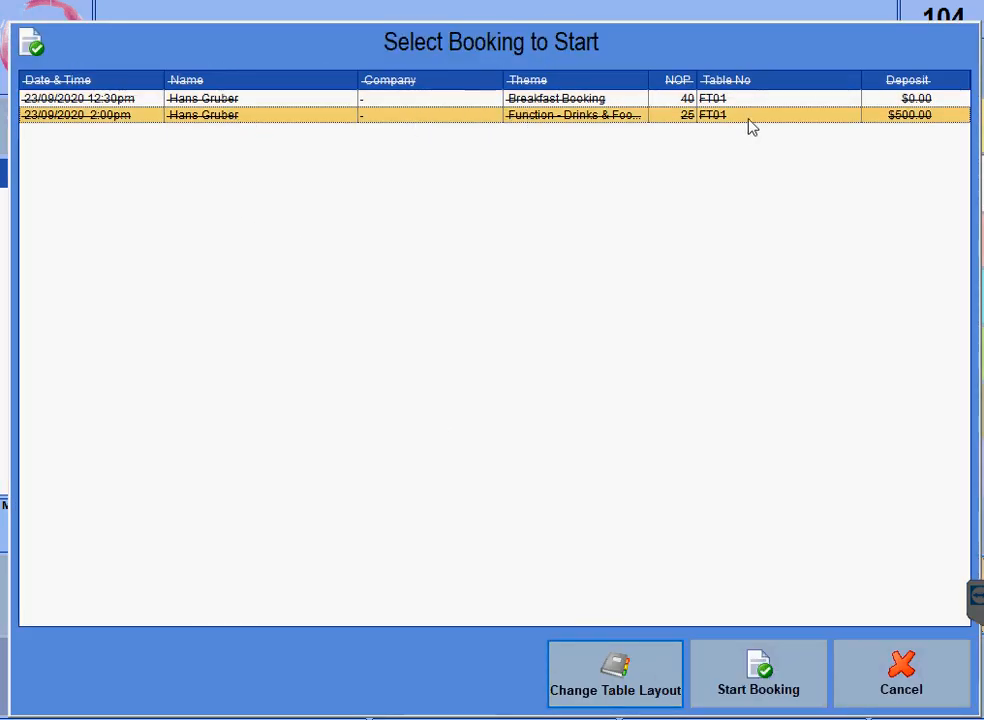
pyautogui.click(748, 680)
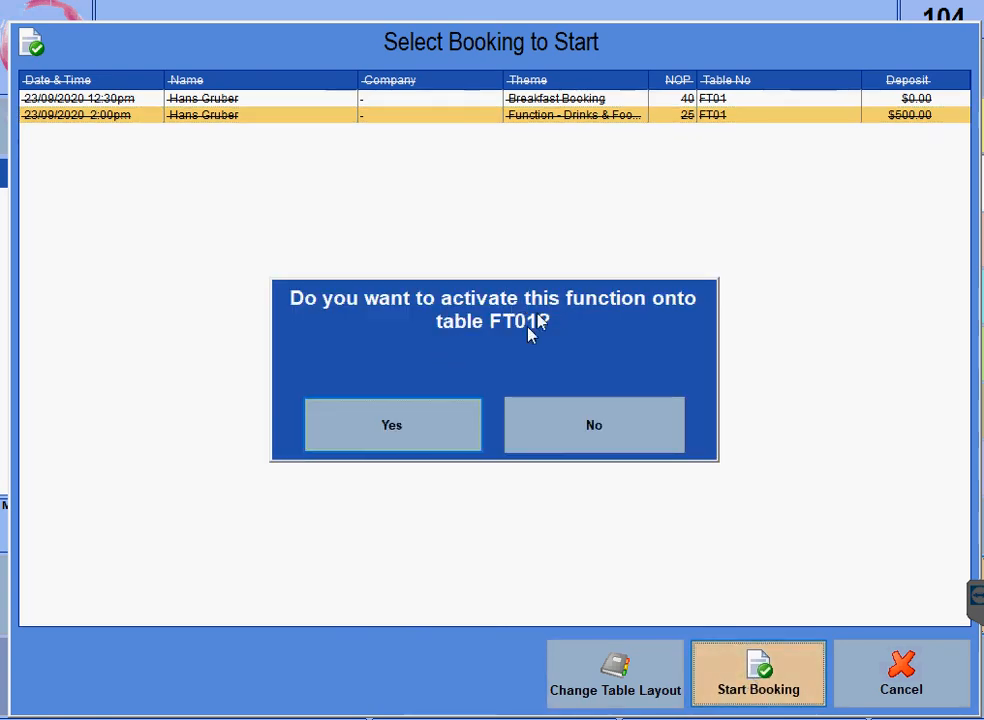
pyautogui.click(423, 446)
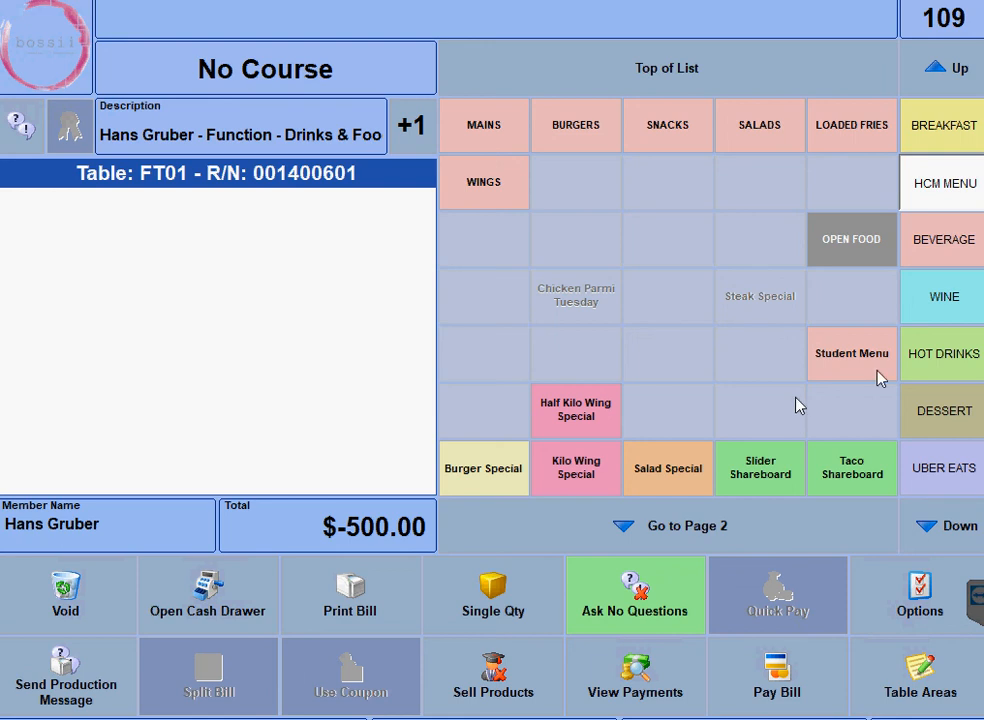
# Add one Bundaberg Rum with squash at $5.00 to the FT01 function bill.
pyautogui.click(949, 244)
pyautogui.click(487, 241)
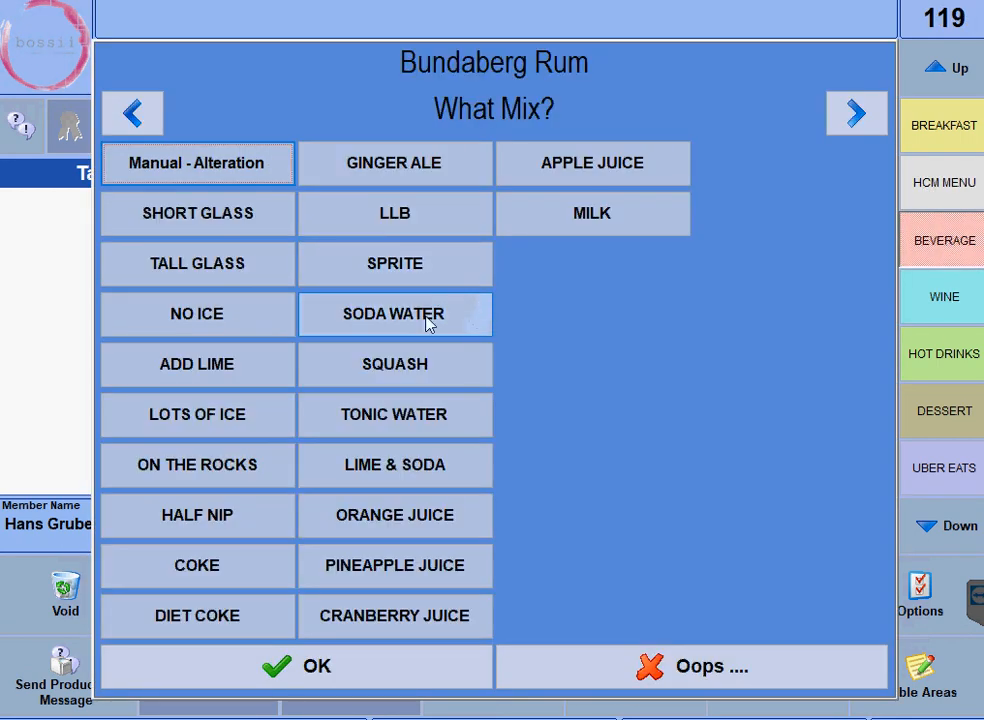
pyautogui.click(398, 366)
pyautogui.click(395, 686)
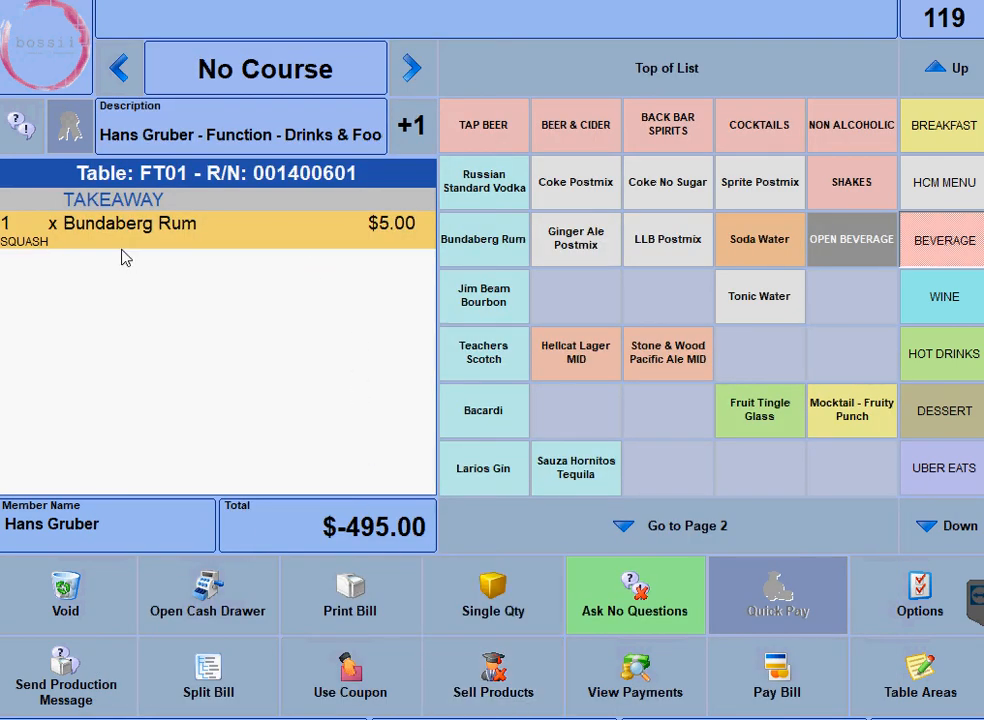